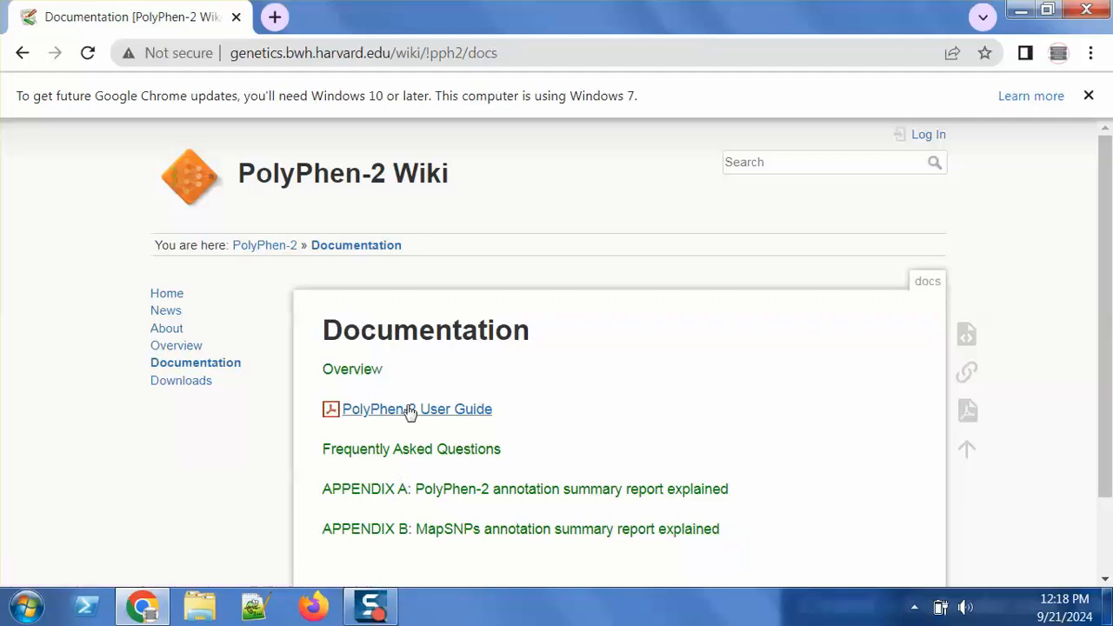
Open the PolyPhen-2 User Guide and find the Basic Protocol 2 section on analyzing many SNPs in batch mode
click(413, 415)
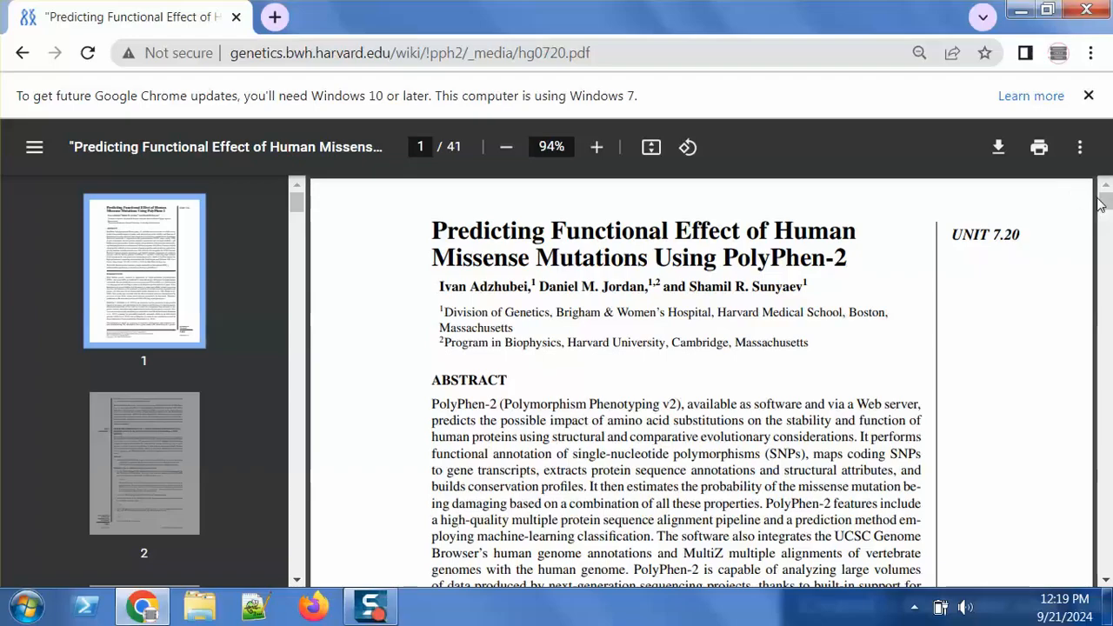
scroll(838, 342, down, 6)
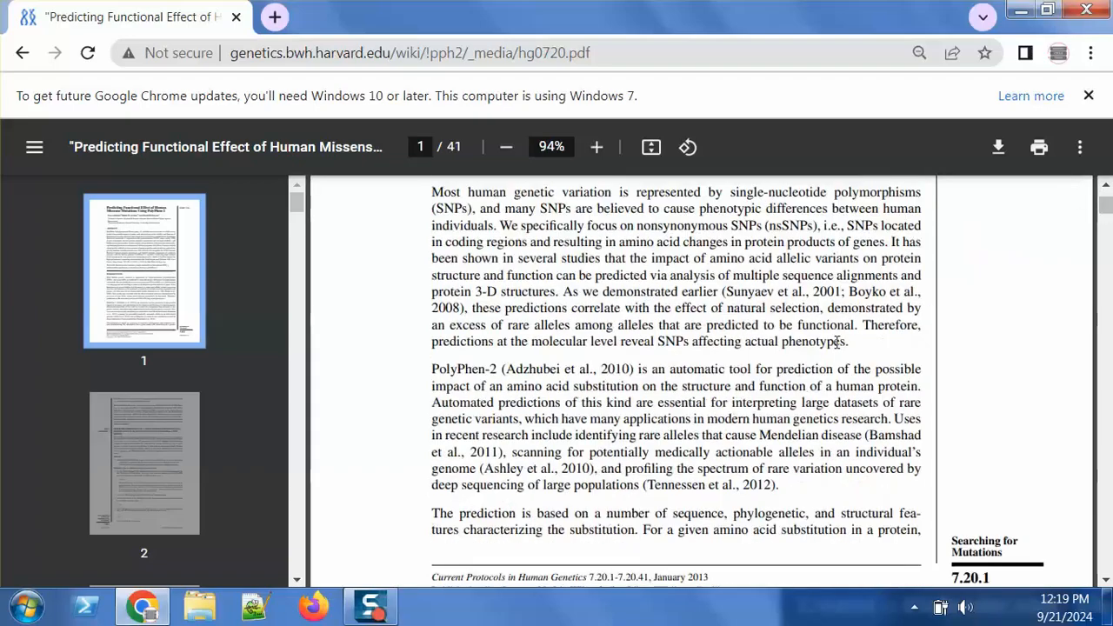
scroll(838, 341, down, 10)
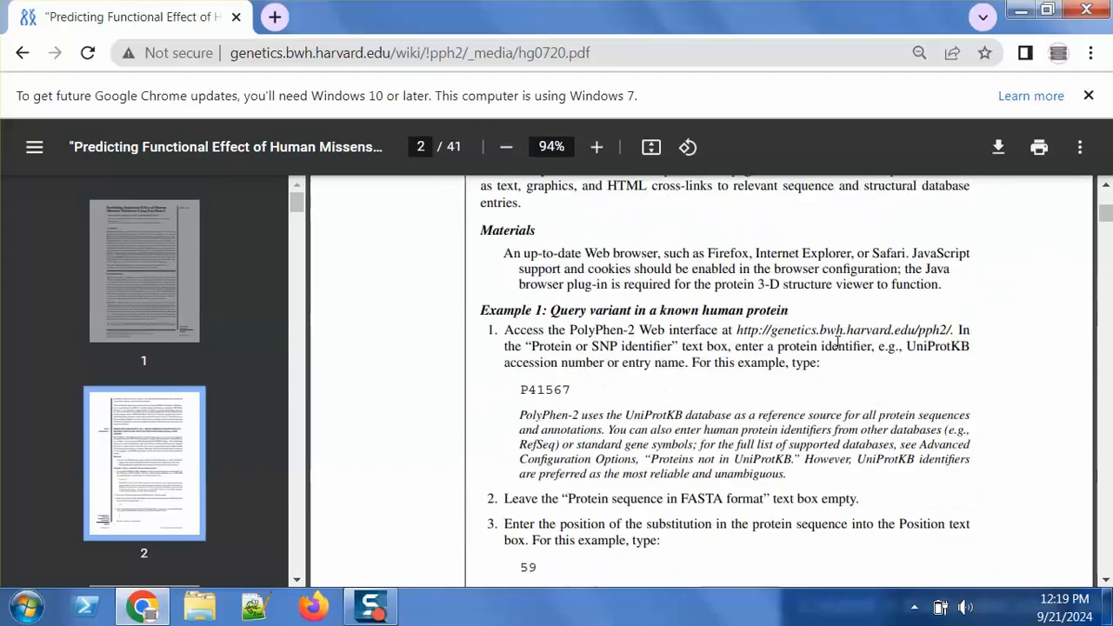
scroll(838, 342, down, 10)
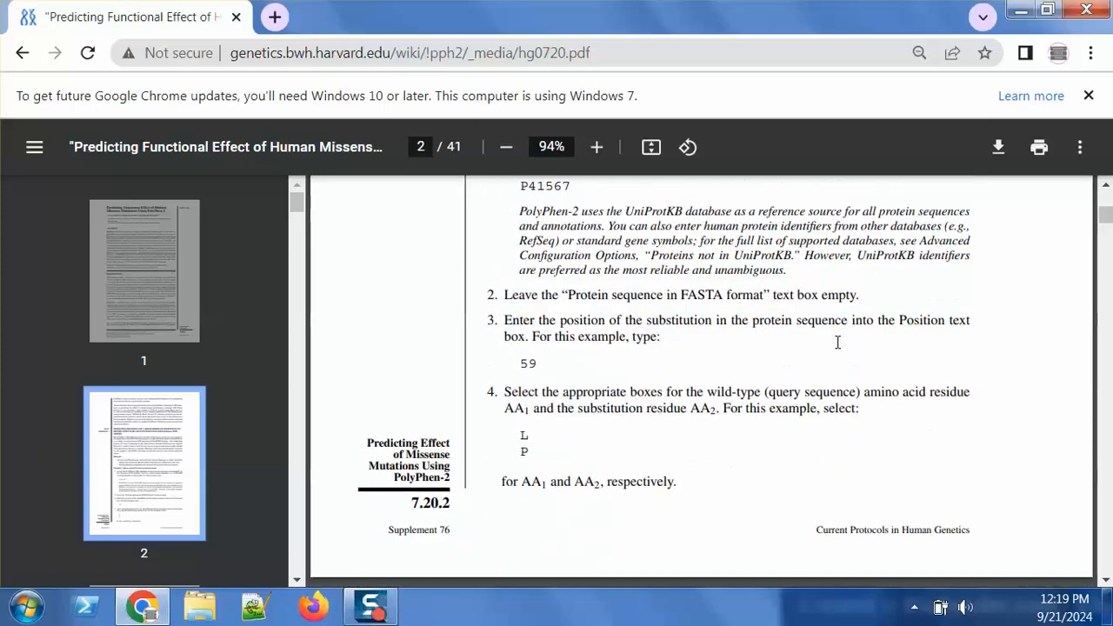
scroll(838, 341, down, 10)
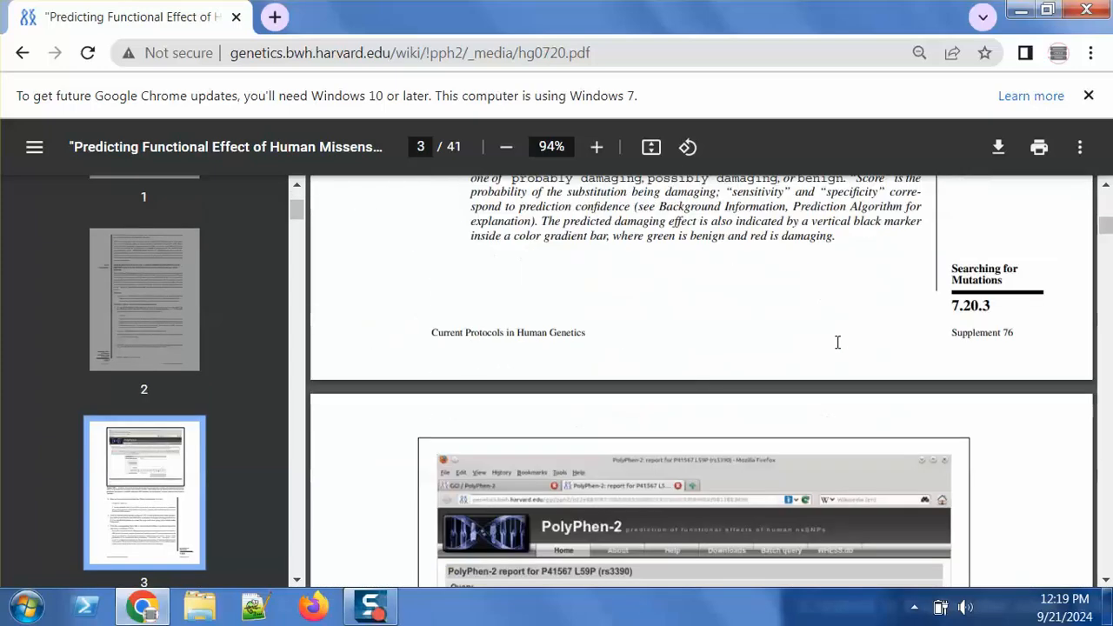
scroll(838, 342, down, 10)
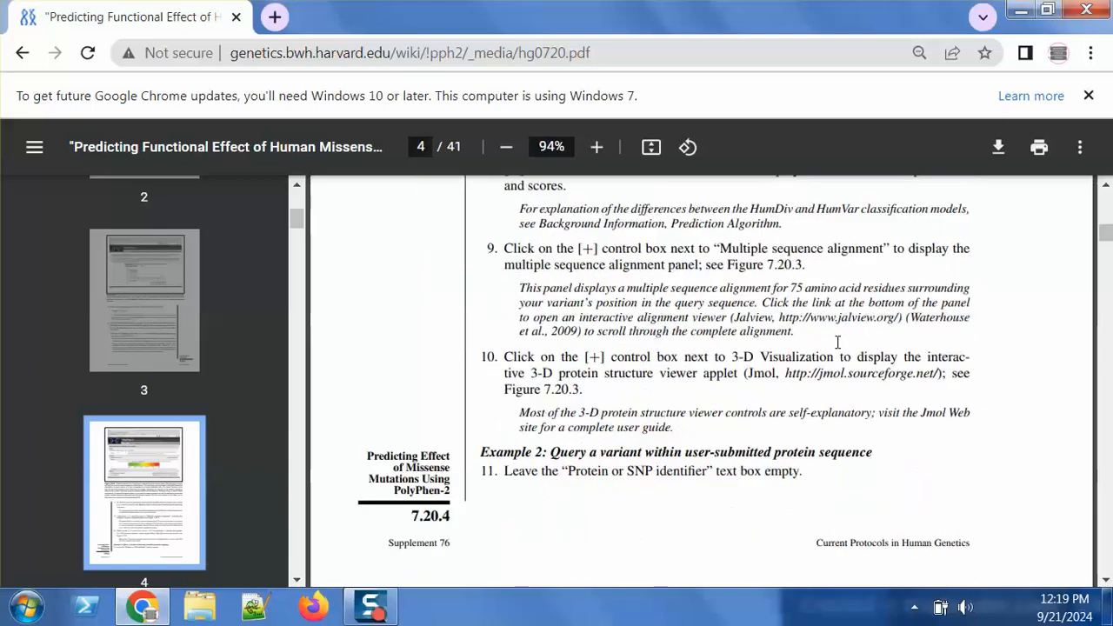
scroll(838, 342, down, 10)
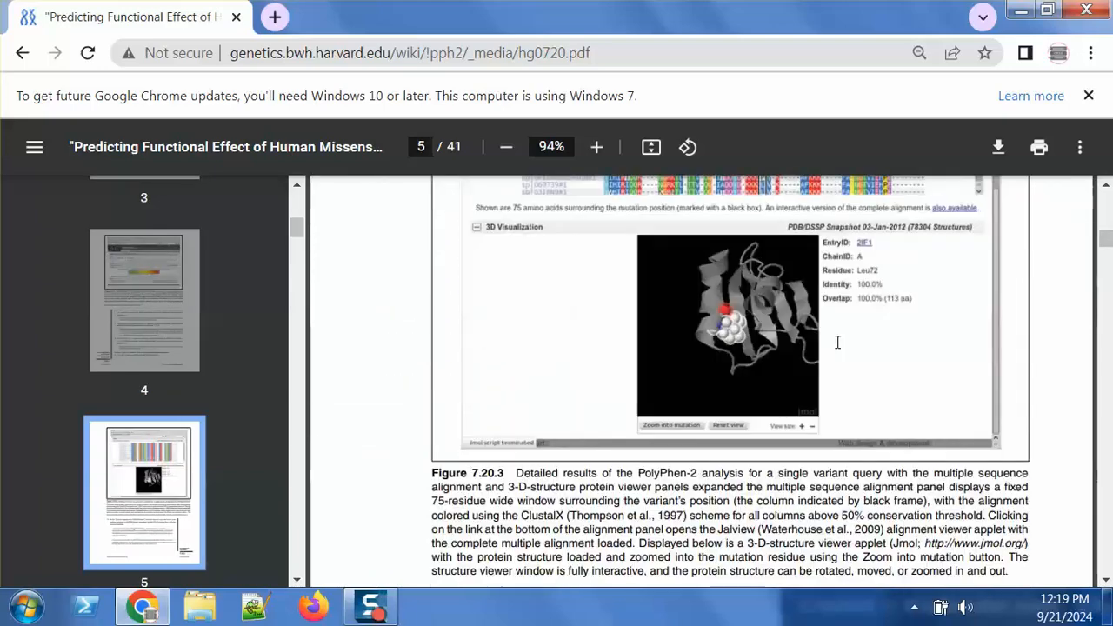
scroll(837, 342, down, 5)
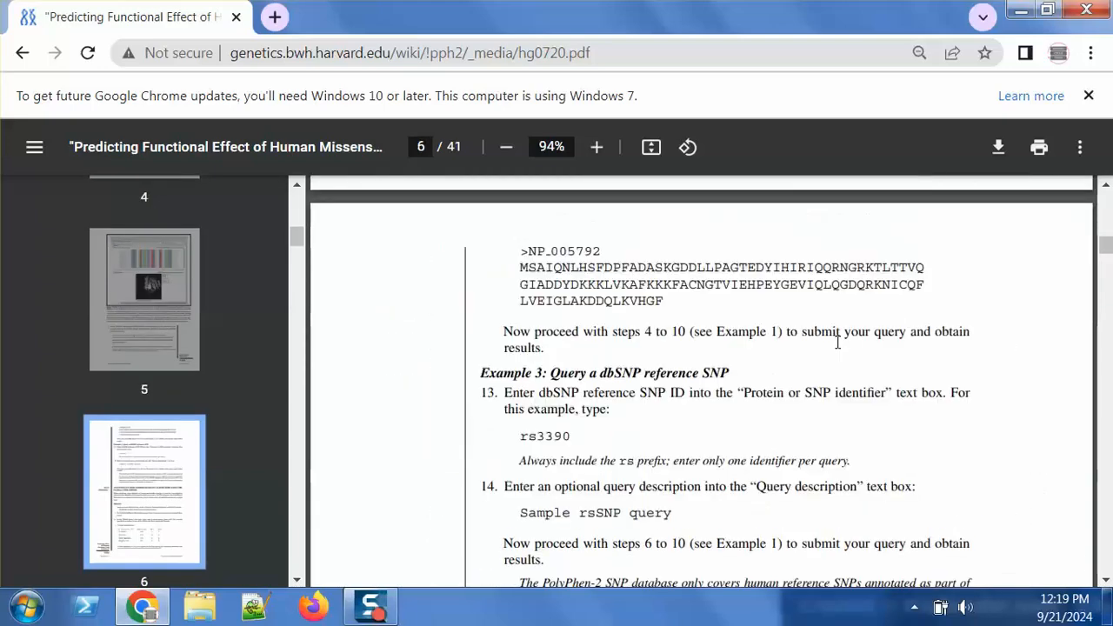
scroll(838, 342, down, 5)
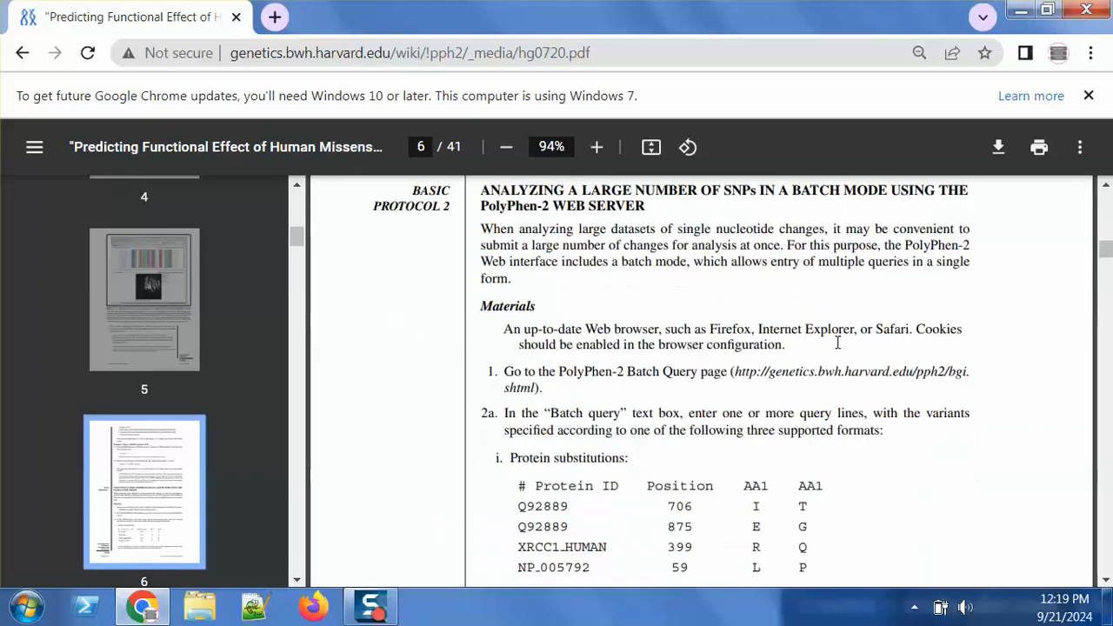
scroll(838, 342, down, 2)
scroll(838, 342, up, 3)
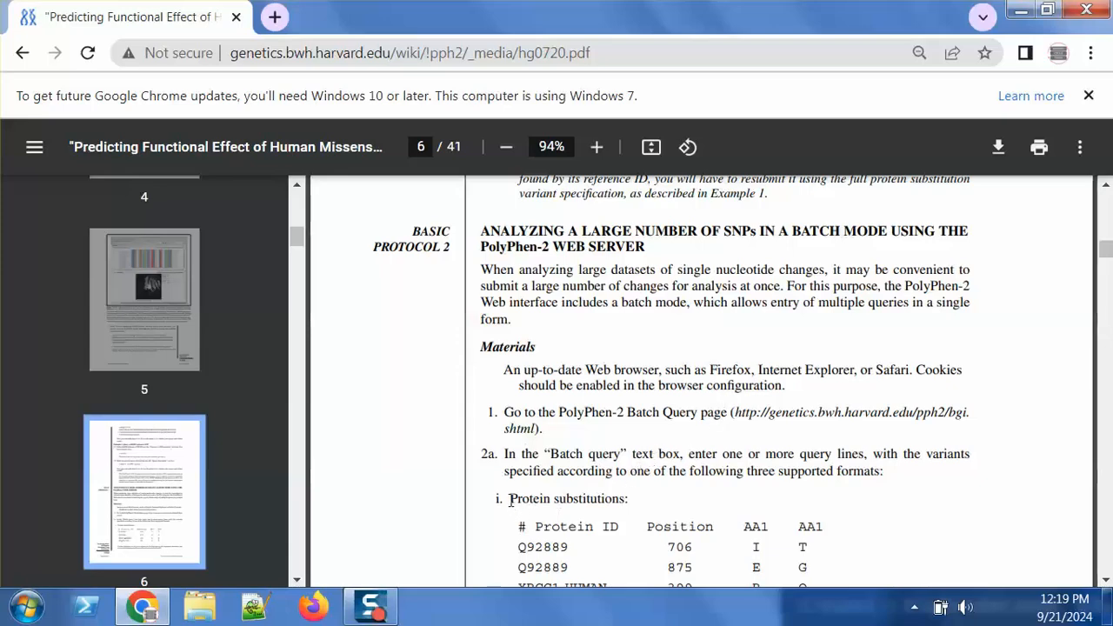
Survey the supported batch query formats, highlighting the "Protein substitutions" and "Genomic variants" headings
drag(510, 498, 633, 495)
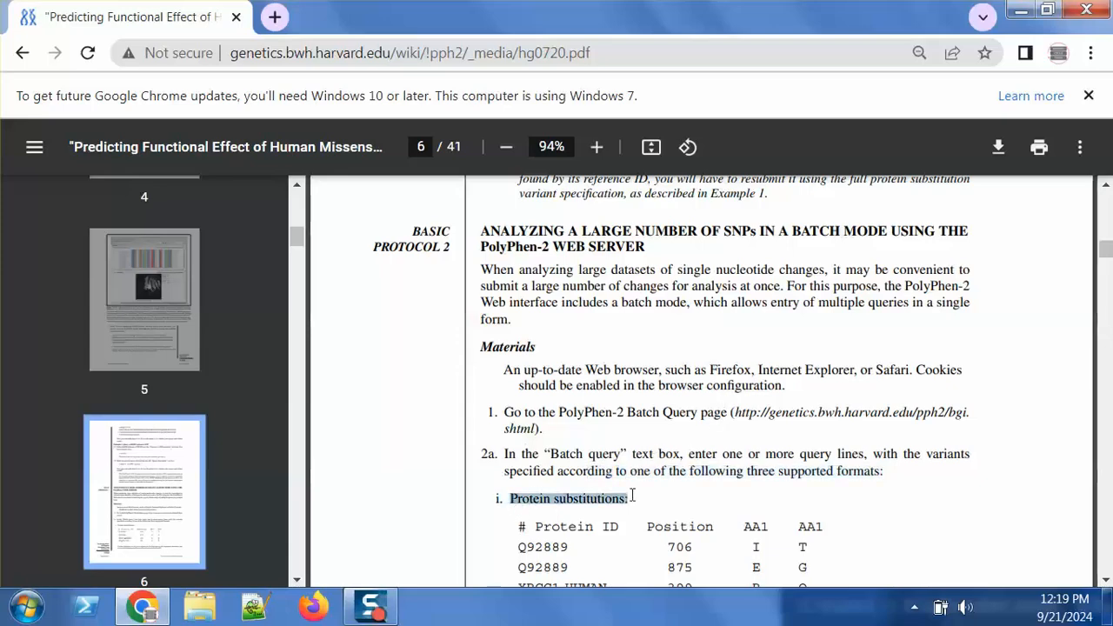
click(1103, 578)
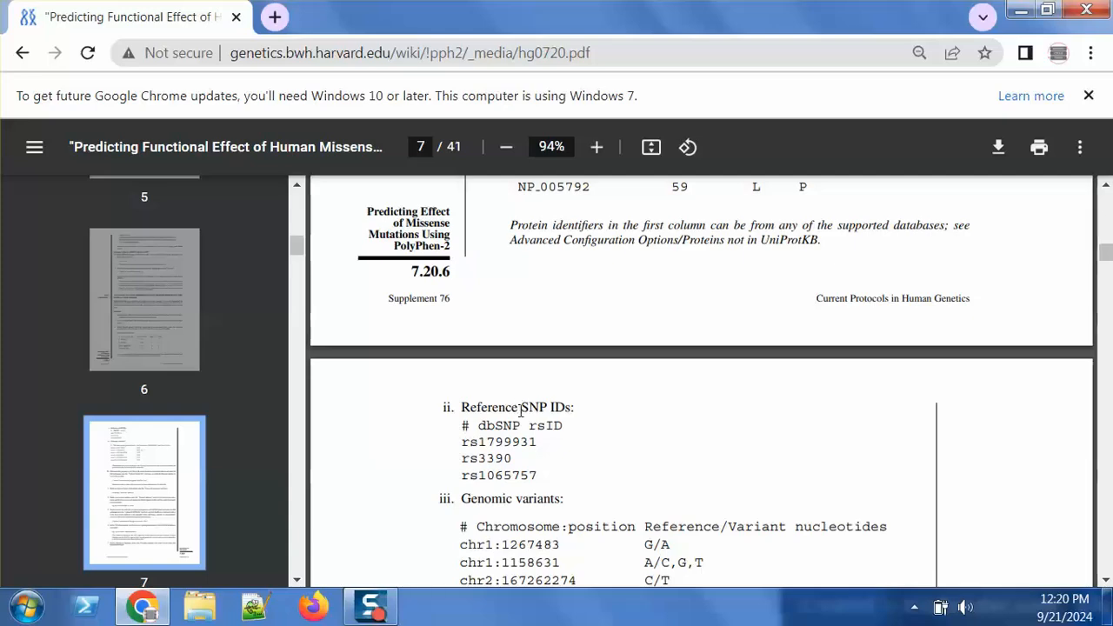
drag(467, 495, 565, 494)
scroll(564, 494, up, 3)
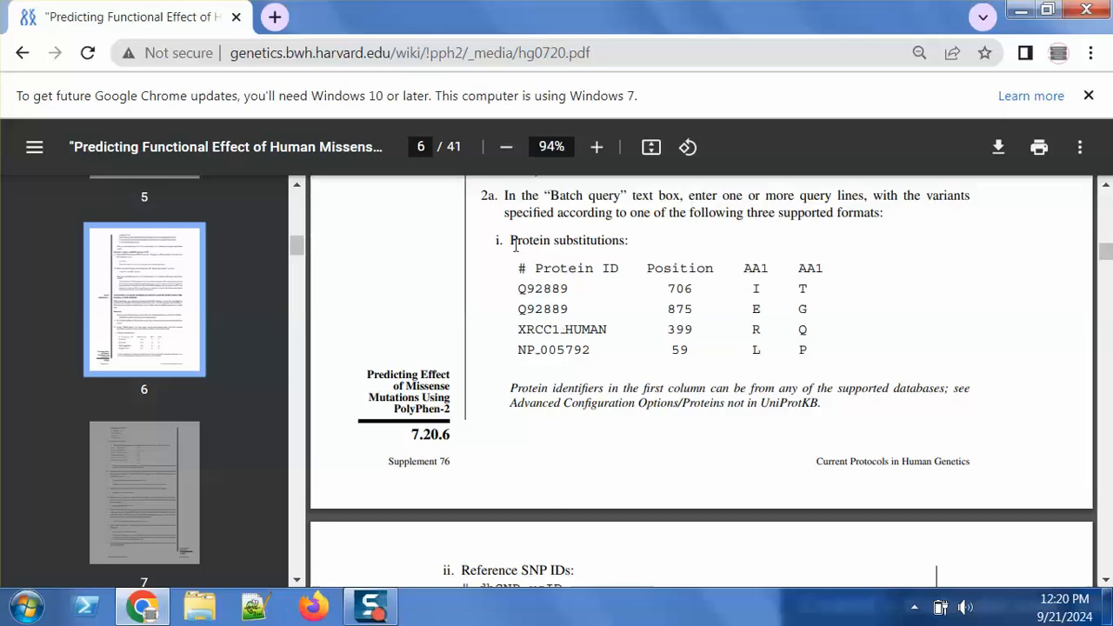
Examine the first protein substitution example, highlighting protein ID Q92889, position 706 and the residues I and T
double_click(531, 290)
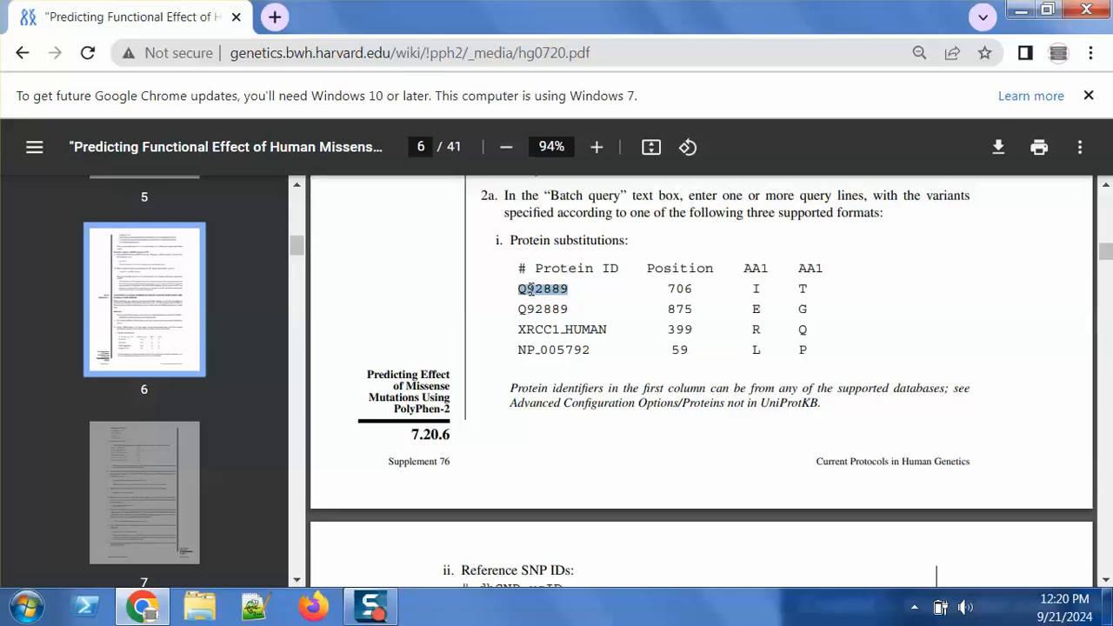
double_click(684, 290)
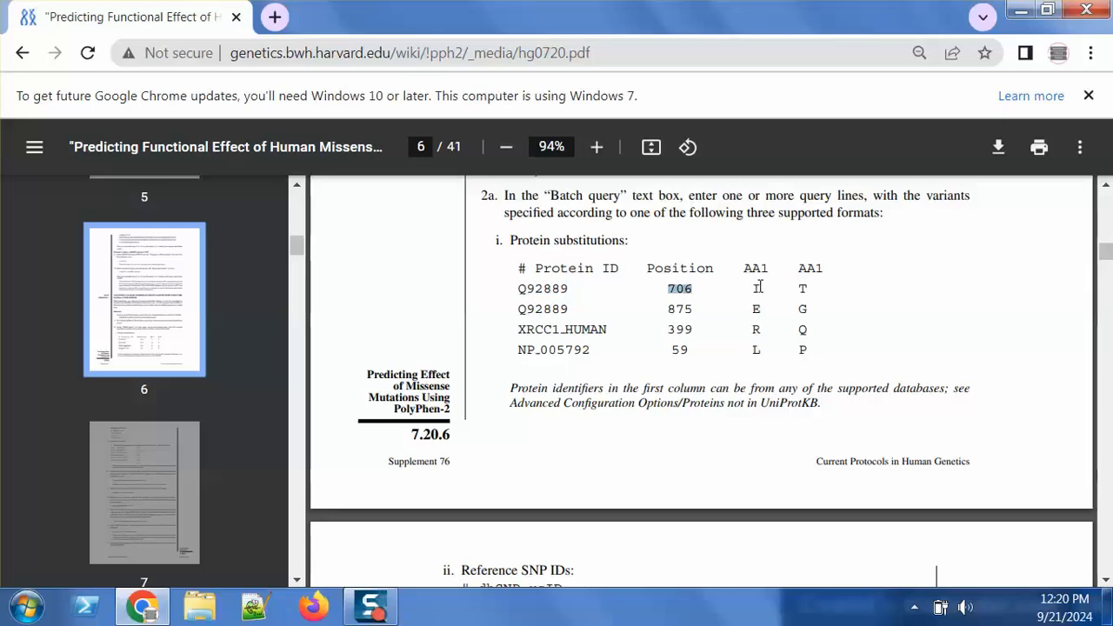
double_click(754, 285)
click(811, 283)
double_click(801, 283)
double_click(557, 288)
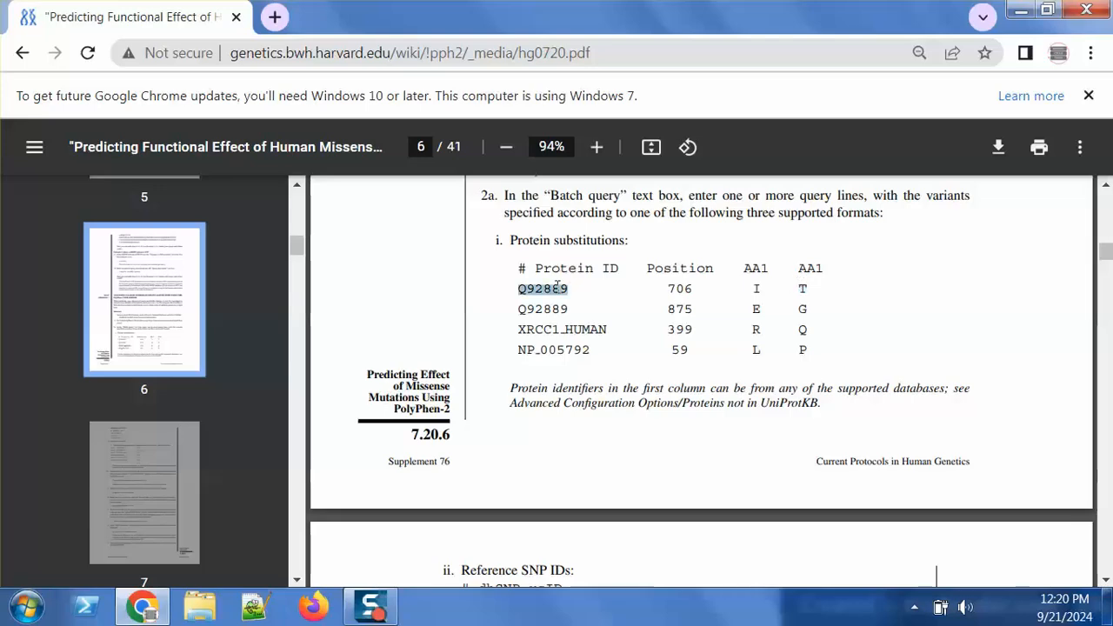
double_click(683, 289)
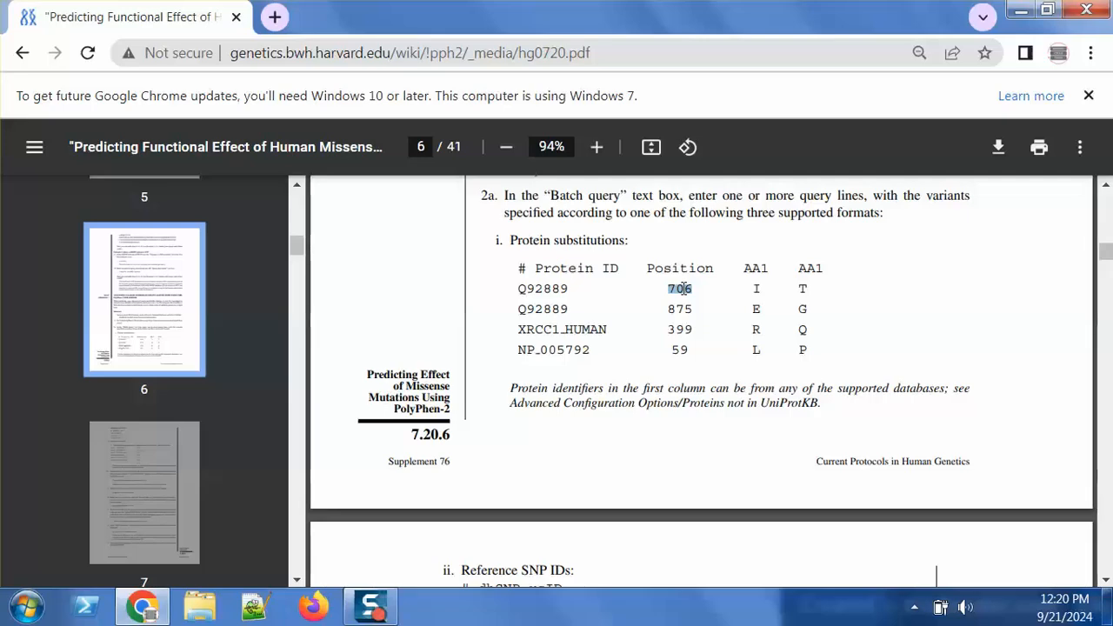
Read the note on supported protein identifiers and highlight the XRCC1_HUMAN and NP_005792 example identifiers
drag(509, 388, 945, 383)
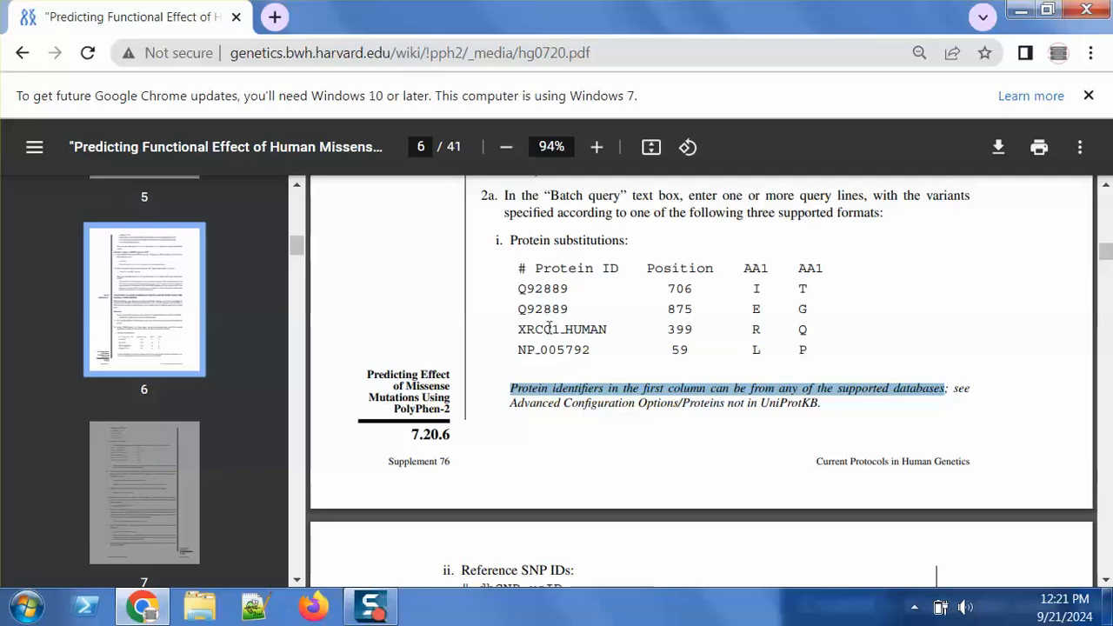
drag(519, 330, 549, 328)
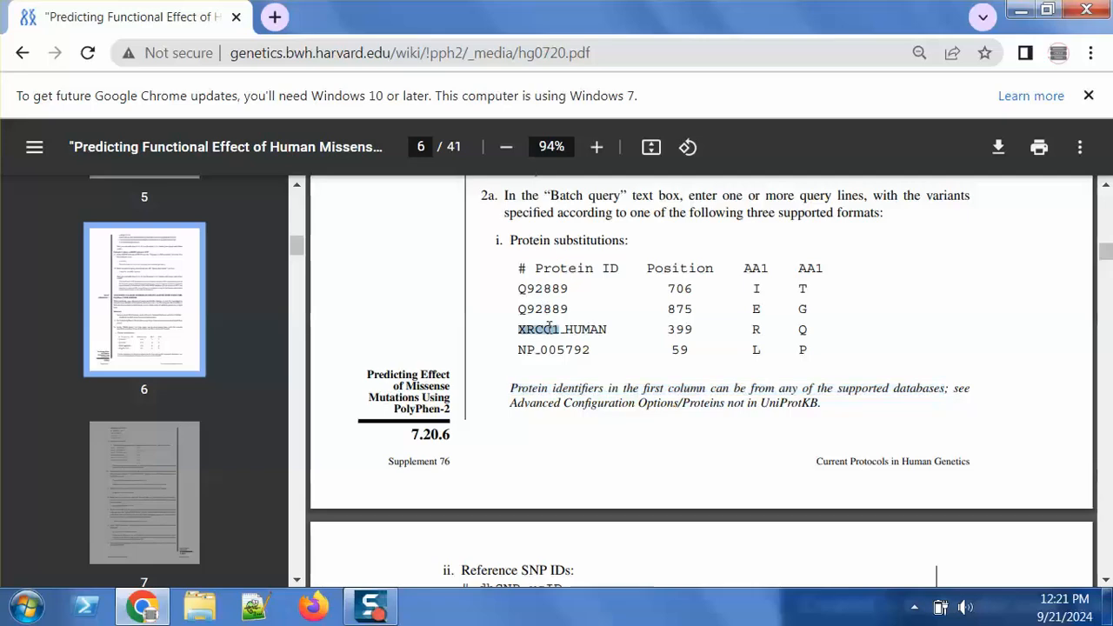
double_click(549, 346)
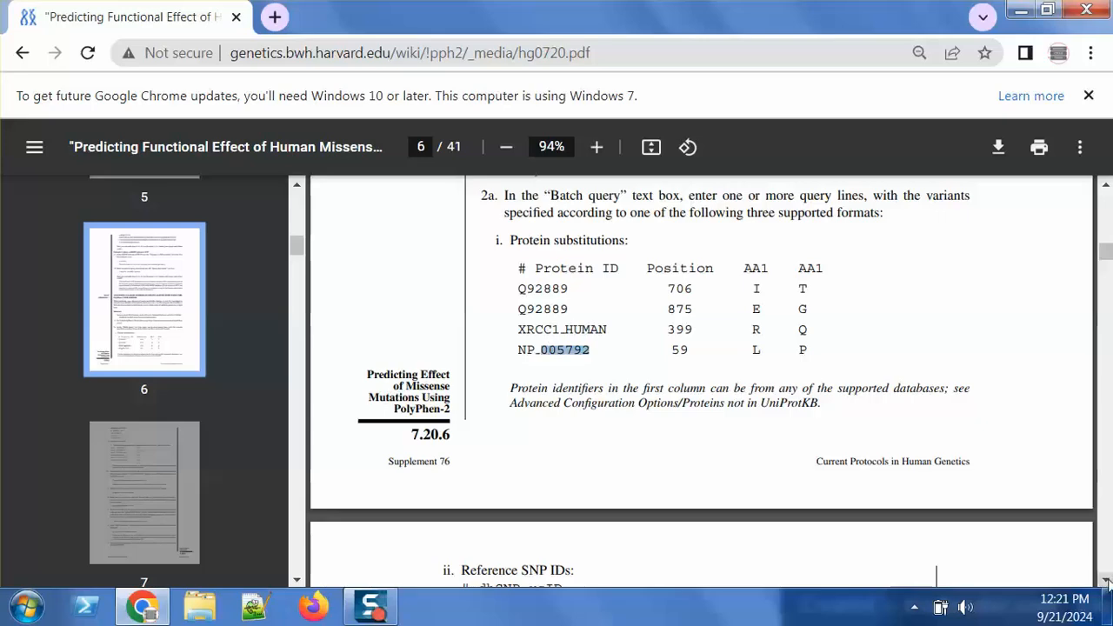
Examine the "Reference SNP IDs" format on page 7, highlighting its heading, rsID and the example rs1799931
scroll(1107, 583, down, 3)
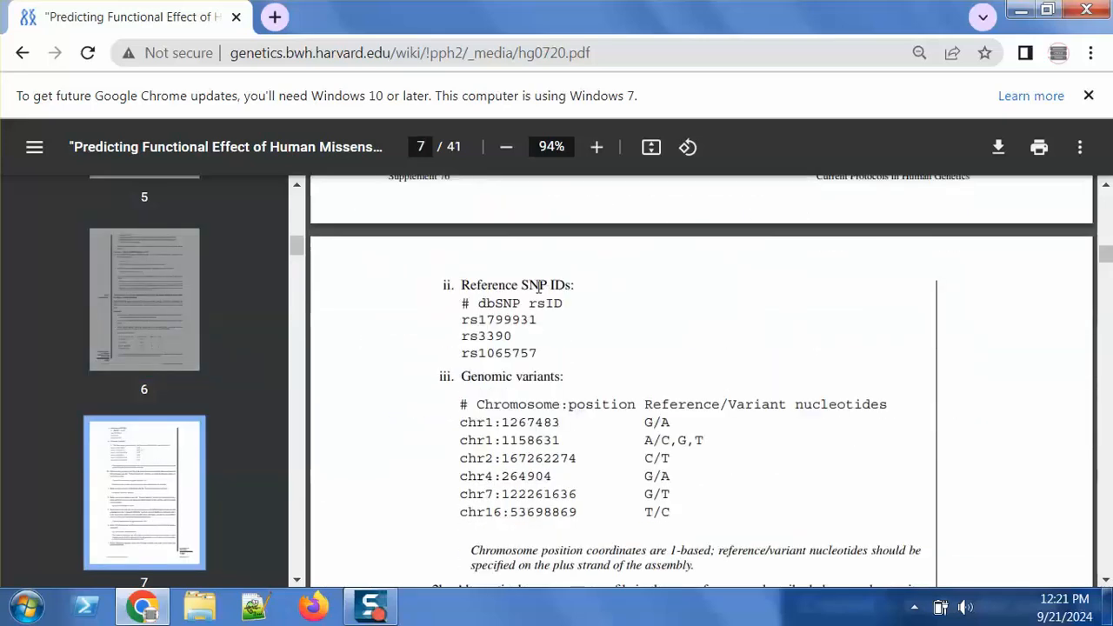
triple_click(539, 287)
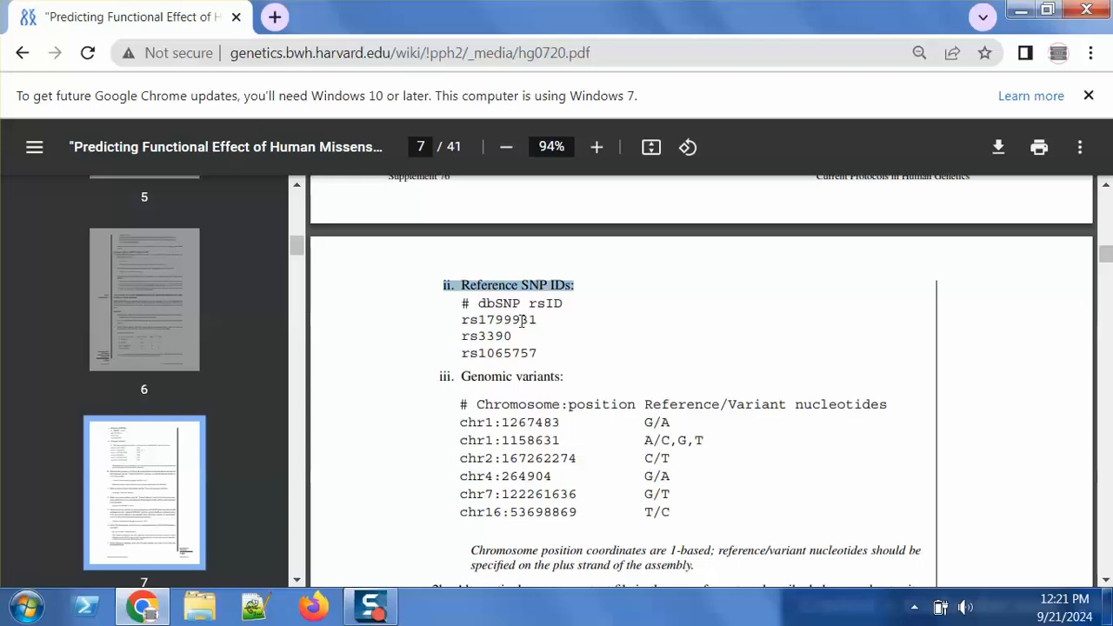
double_click(544, 304)
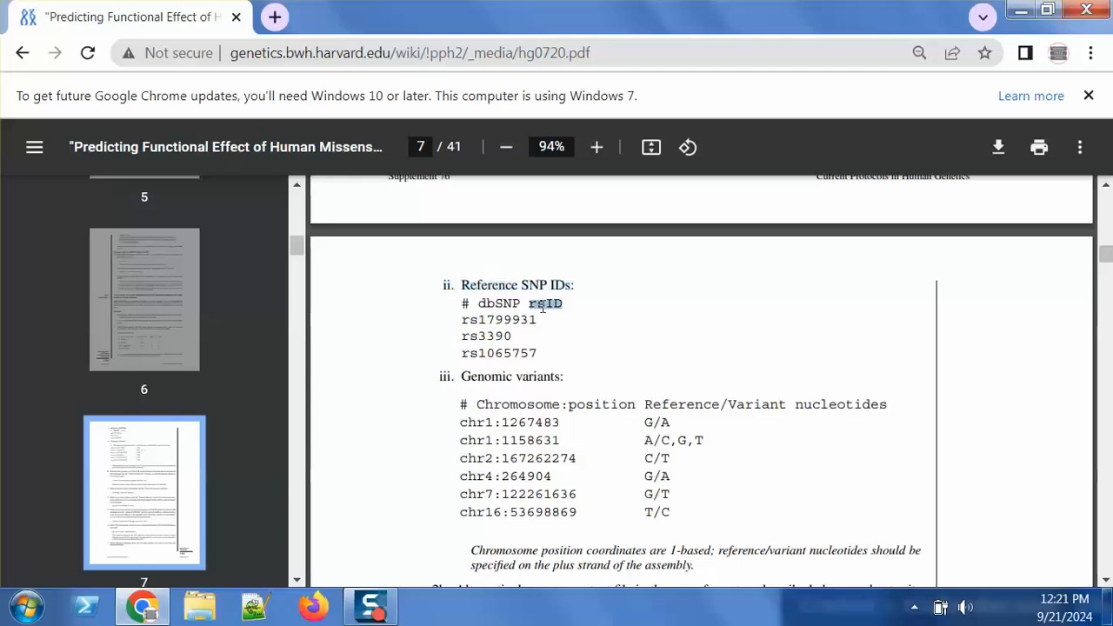
double_click(468, 321)
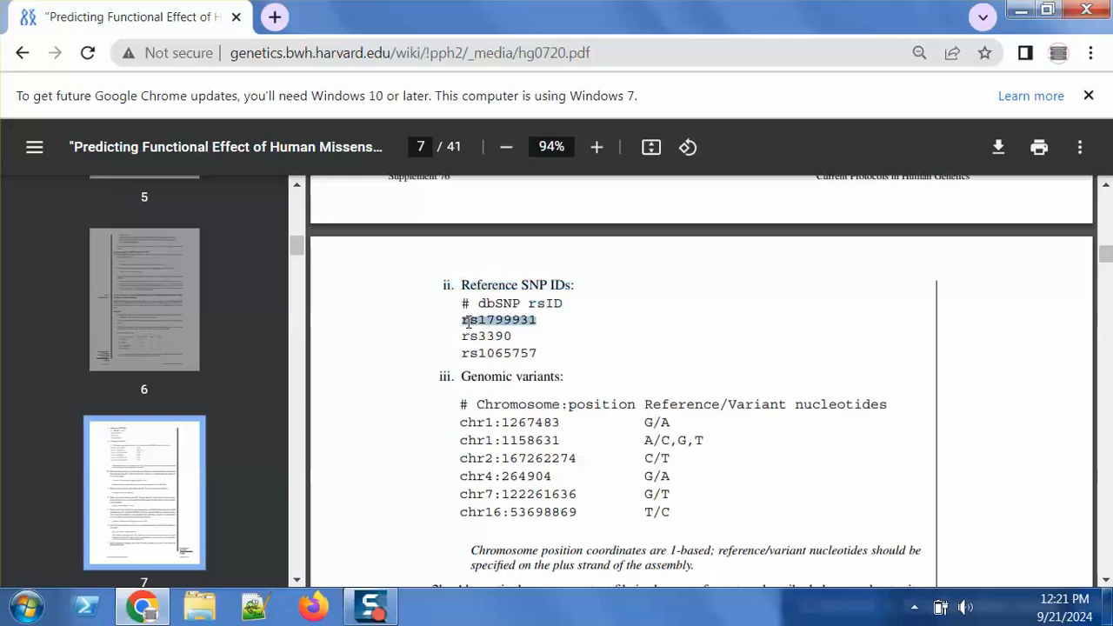
Examine the "Genomic variants" format, highlighting its heading and the chromosome, position and G/A nucleotides of the chr1:1267483 example
drag(462, 376, 564, 387)
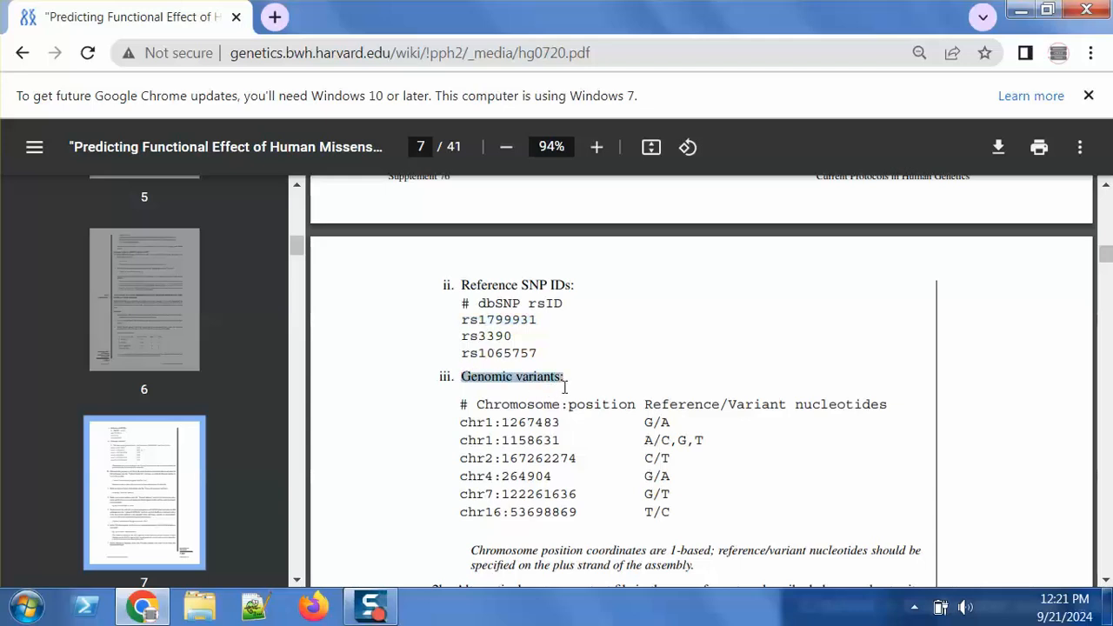
drag(460, 422, 497, 422)
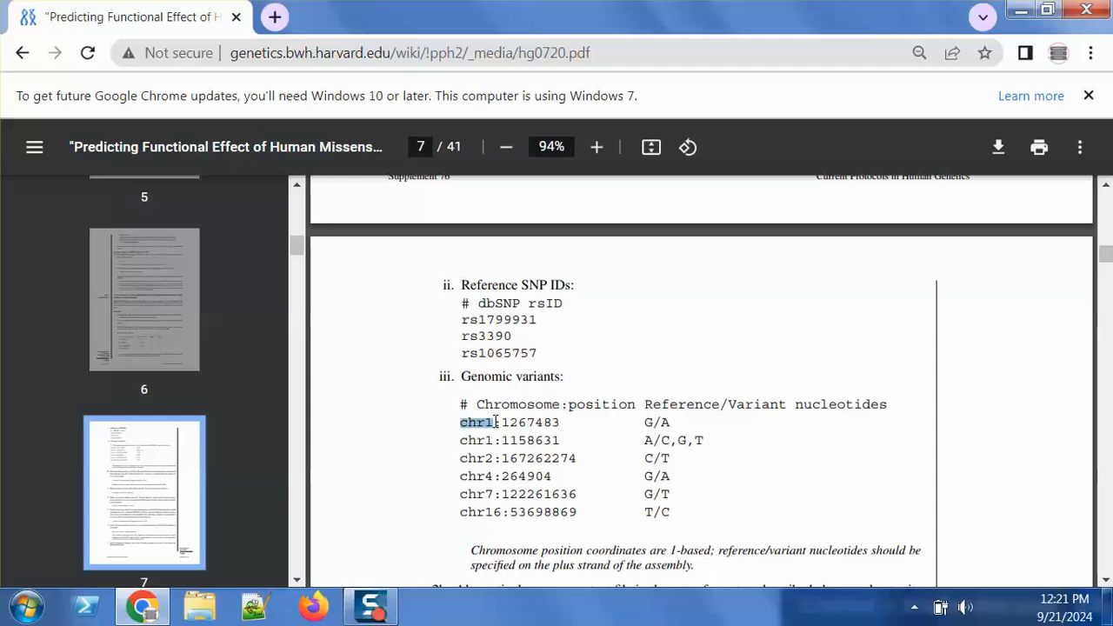
click(502, 422)
drag(504, 422, 565, 422)
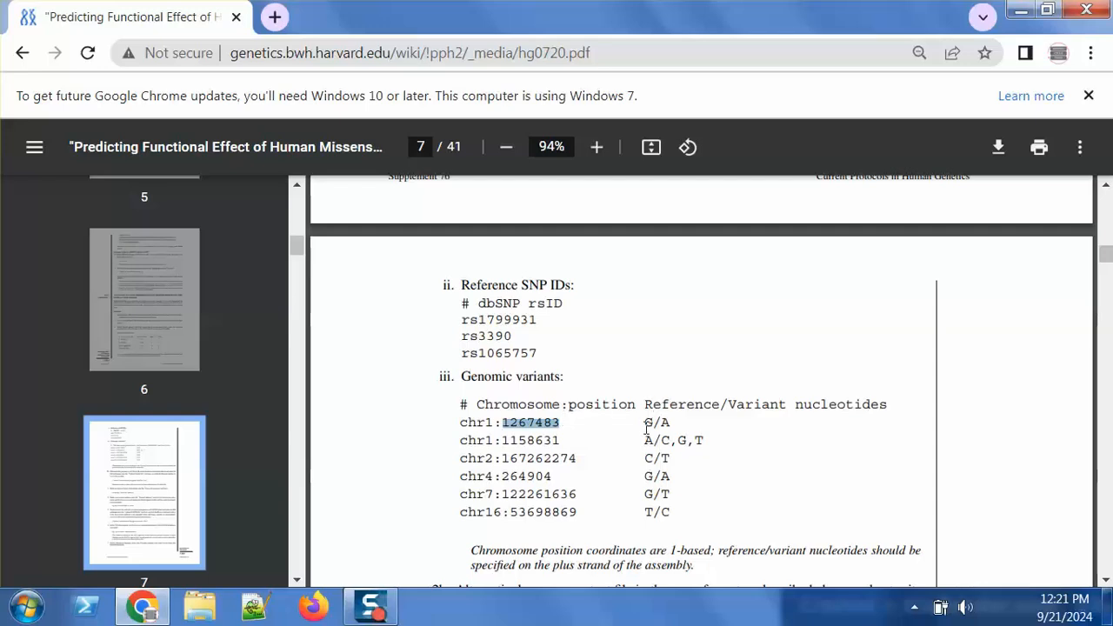
drag(645, 426, 663, 421)
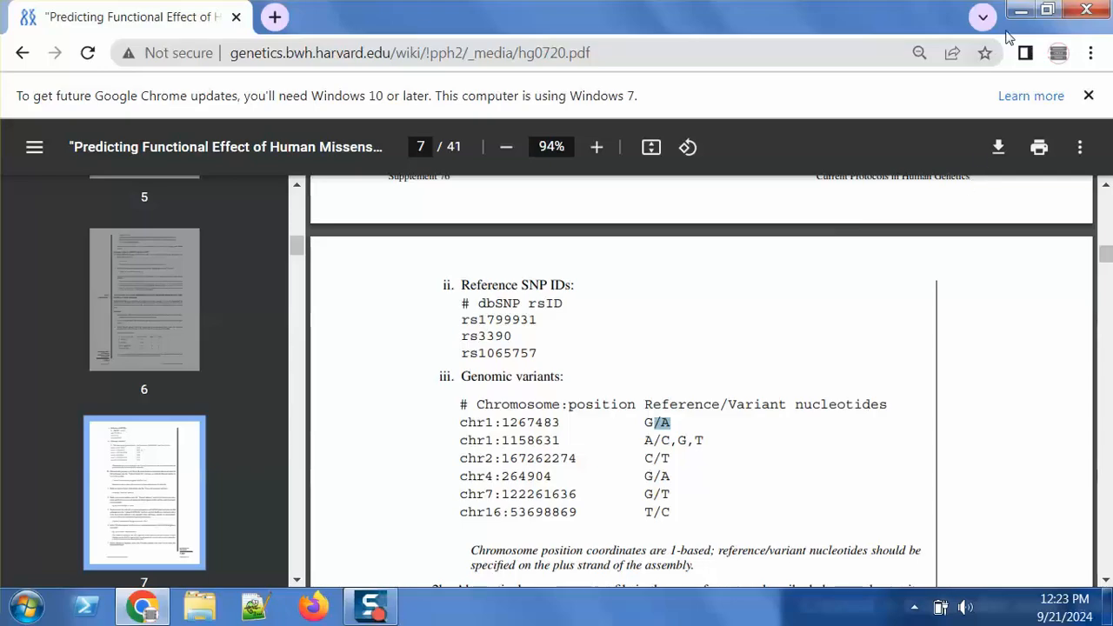
Open F2_PolyPhen-2_format.txt from the 11_Filter2_Inputs folder of SNP_Analysis in Notepad++ and highlight the first line's variant nucleotide
click(1021, 10)
double_click(513, 252)
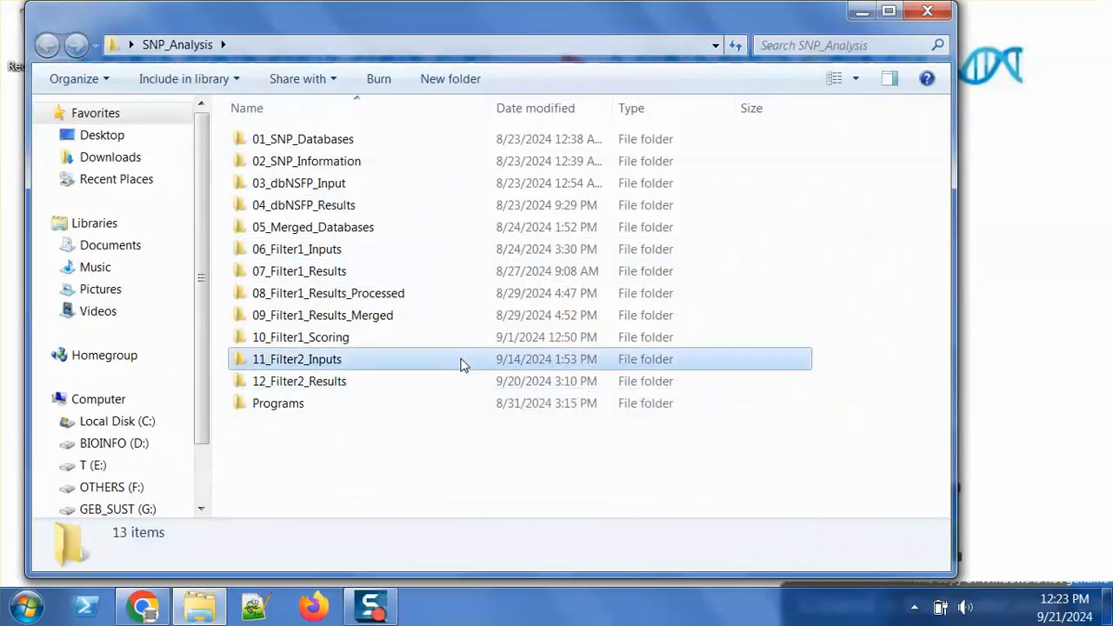
double_click(461, 359)
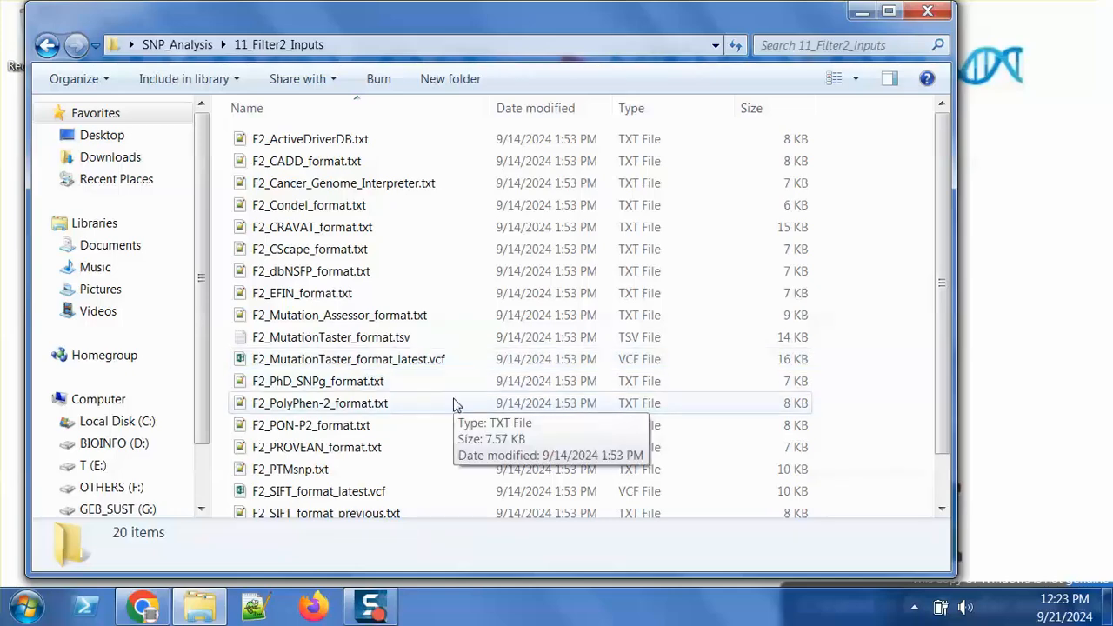
double_click(453, 404)
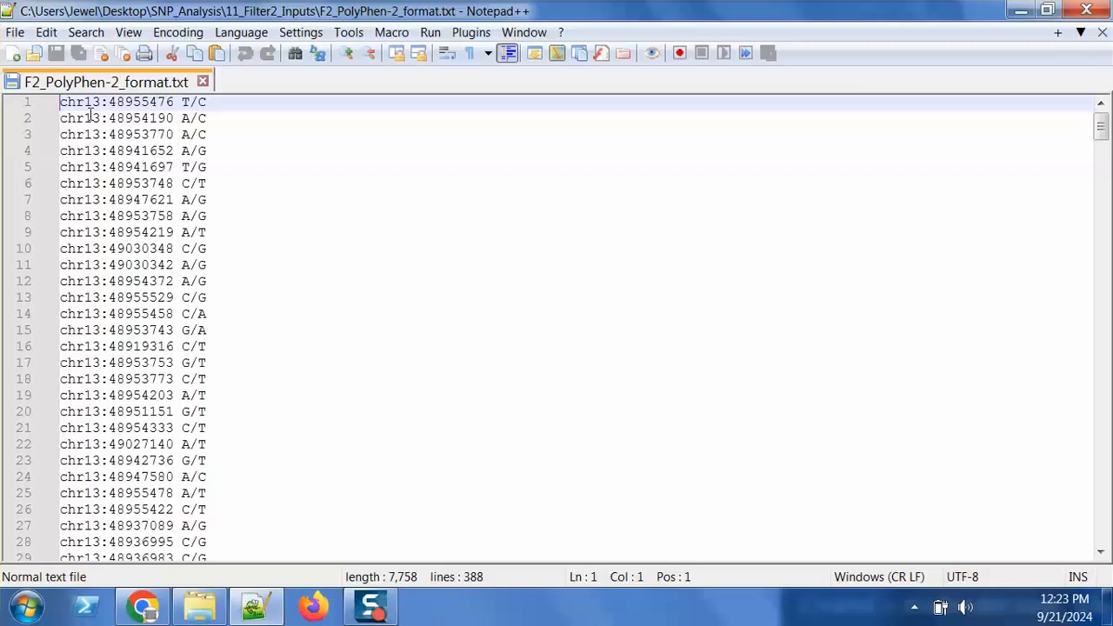
drag(181, 101, 206, 102)
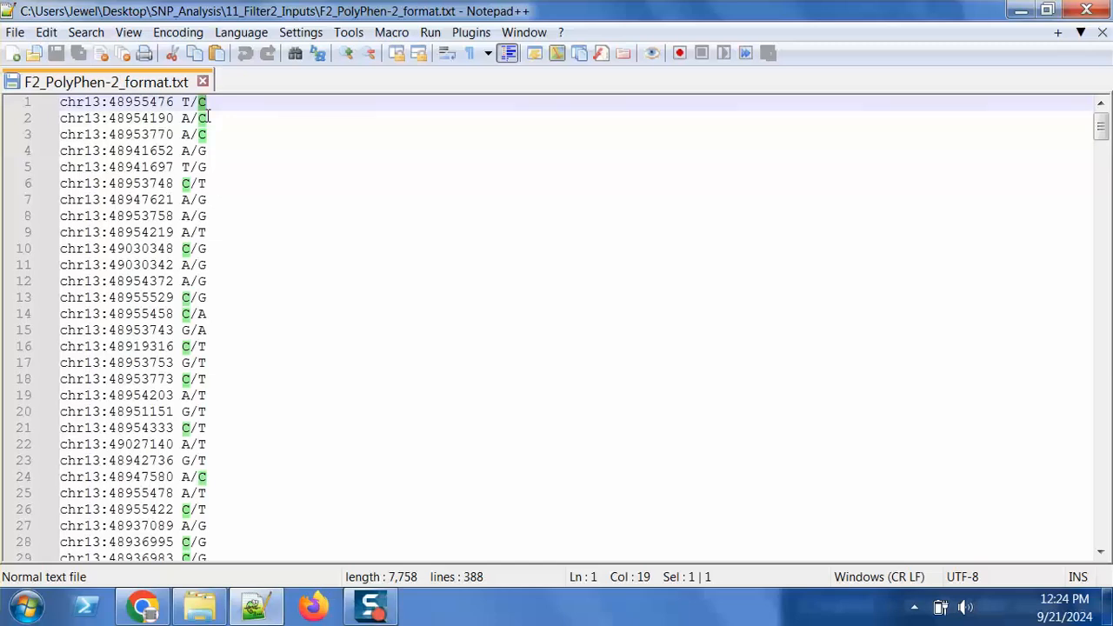
Switch back to Chrome and return from the user guide to the PolyPhen-2 Wiki home page
click(144, 606)
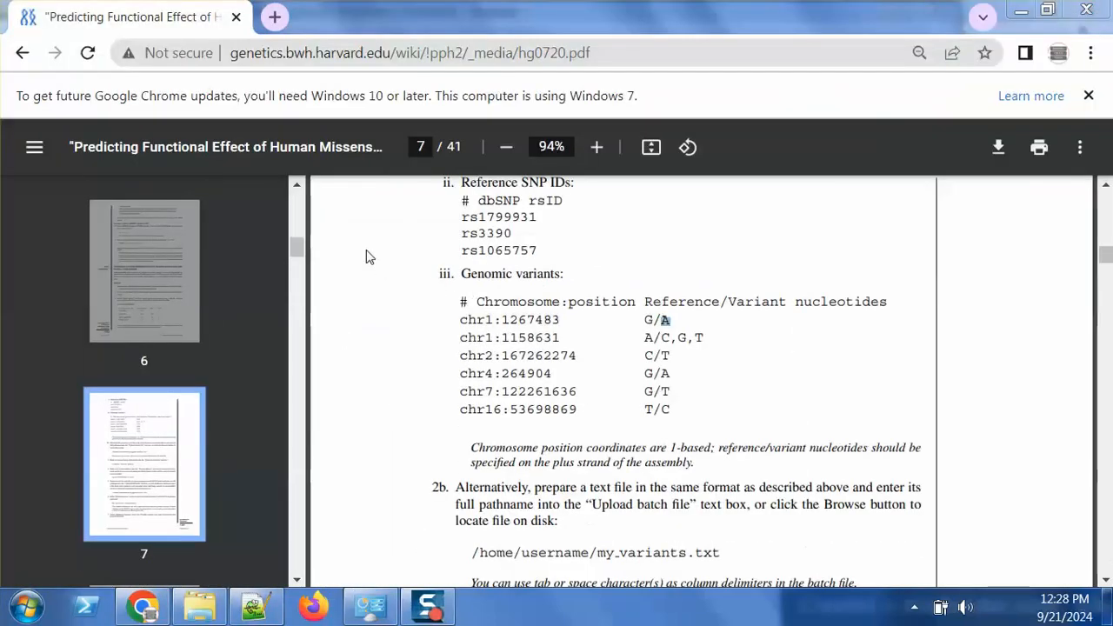
click(24, 54)
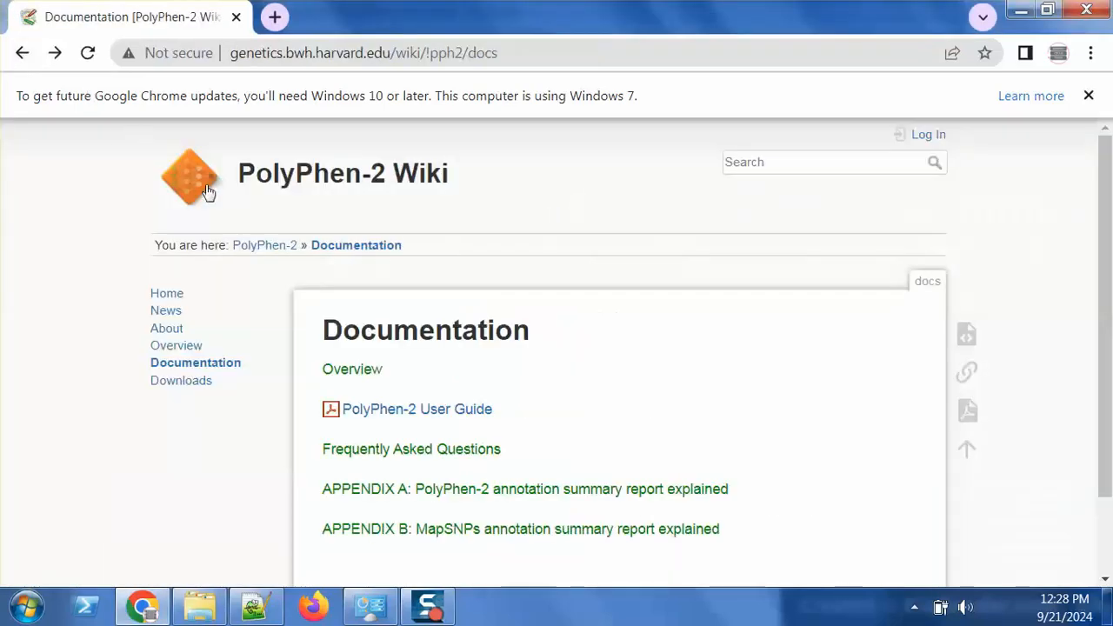
click(23, 54)
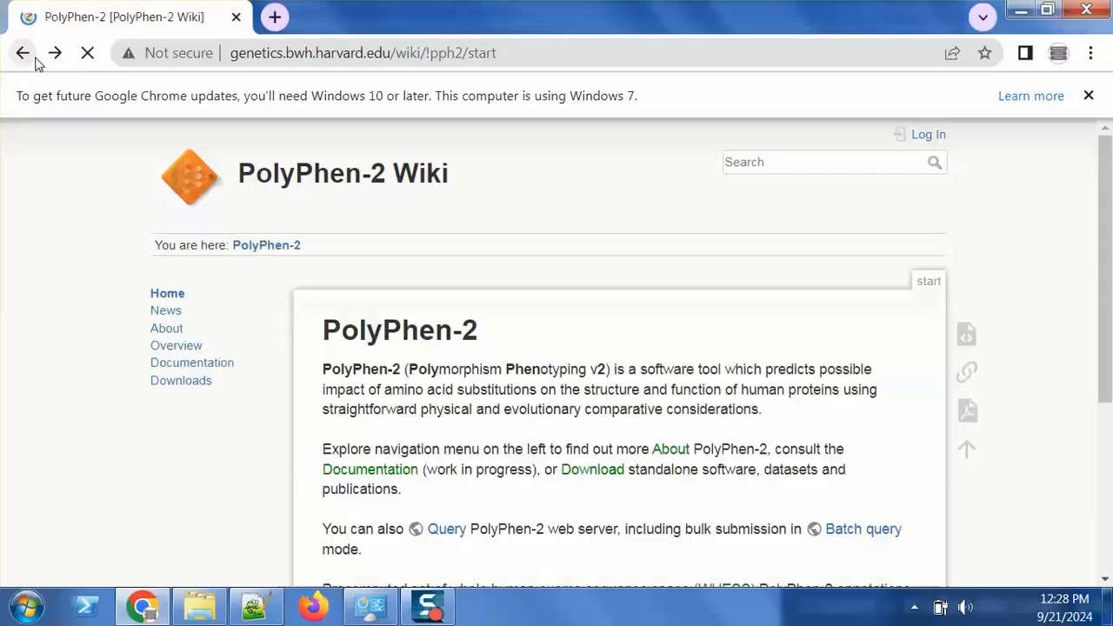
Return from the wiki to PolyPhen-2's Batch query page with its Batch Query Data form
click(33, 59)
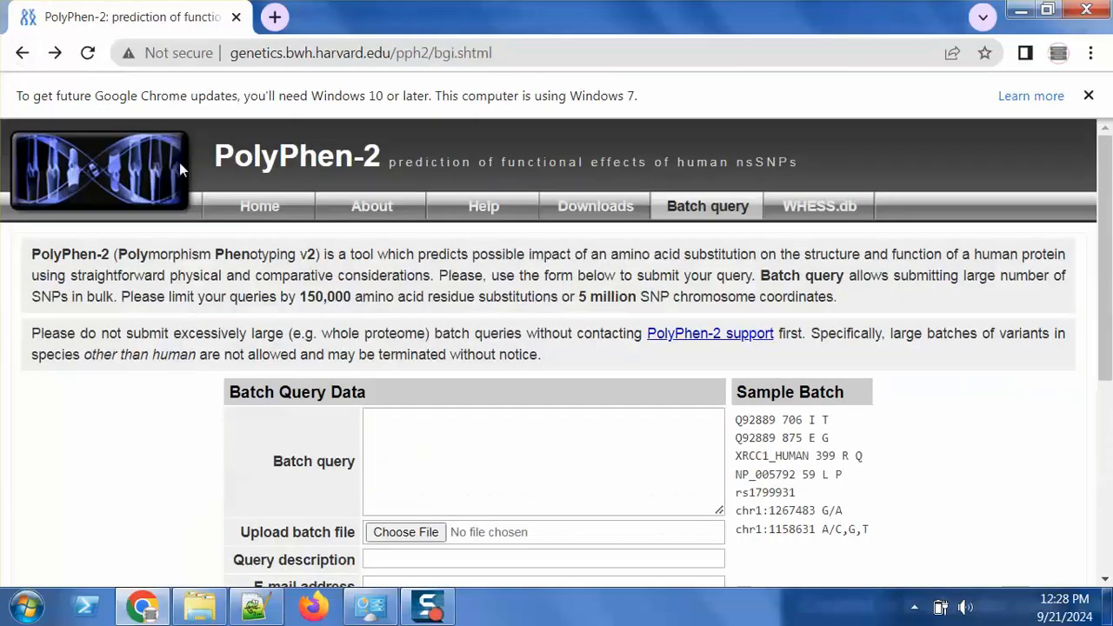
click(721, 211)
drag(1105, 247, 1110, 375)
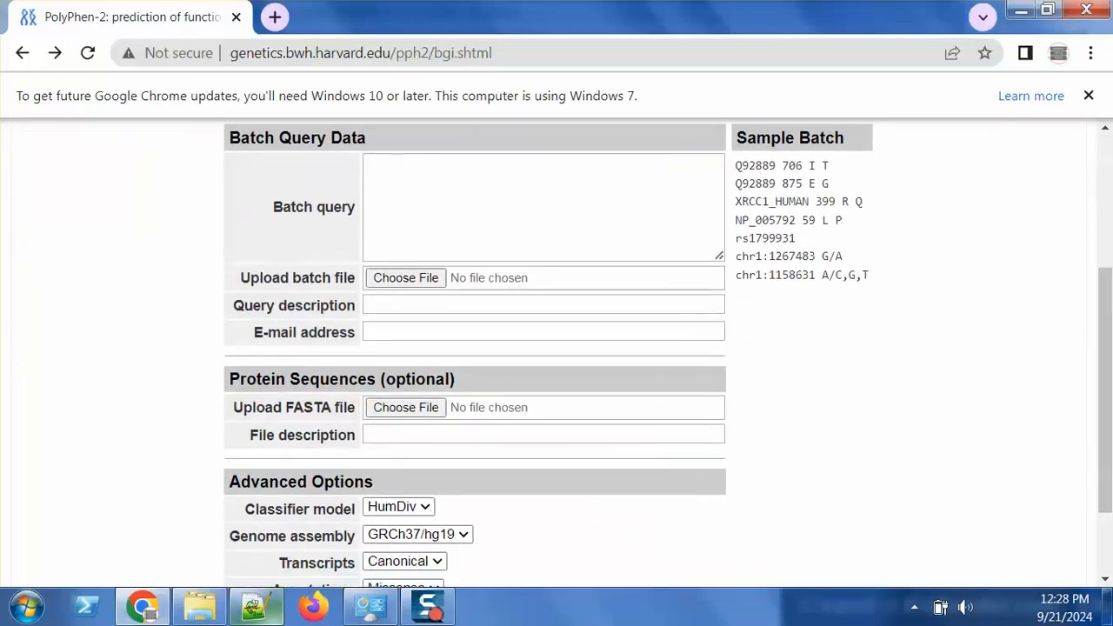
Copy all variants from F2_PolyPhen-2_format.txt in Notepad++ and paste them into the Batch query field in Chrome
click(258, 607)
click(395, 342)
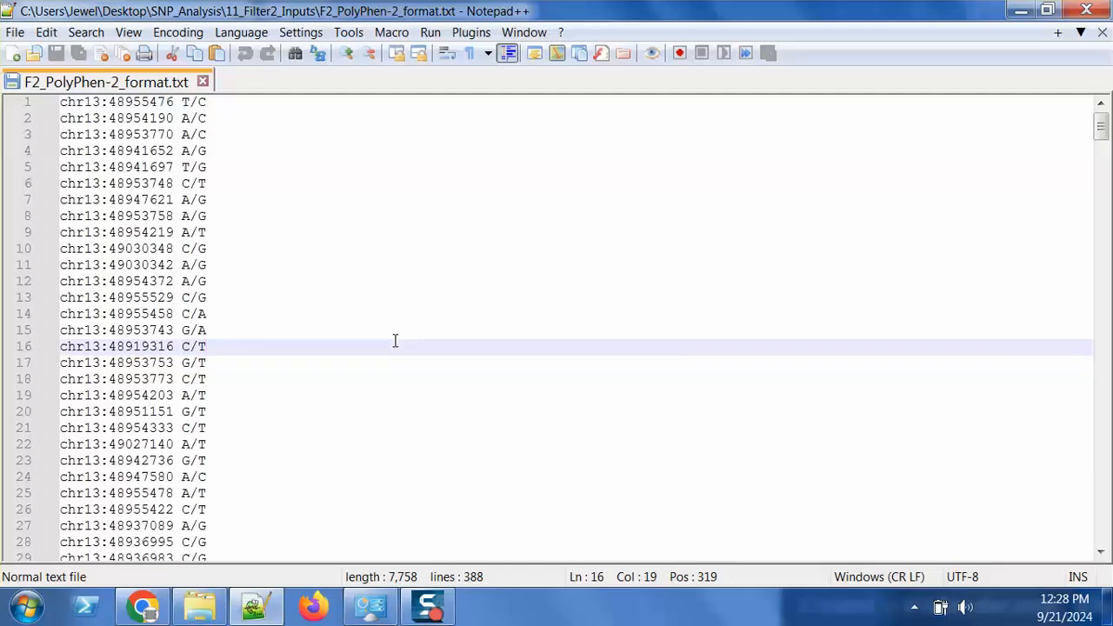
key(ctrl+a)
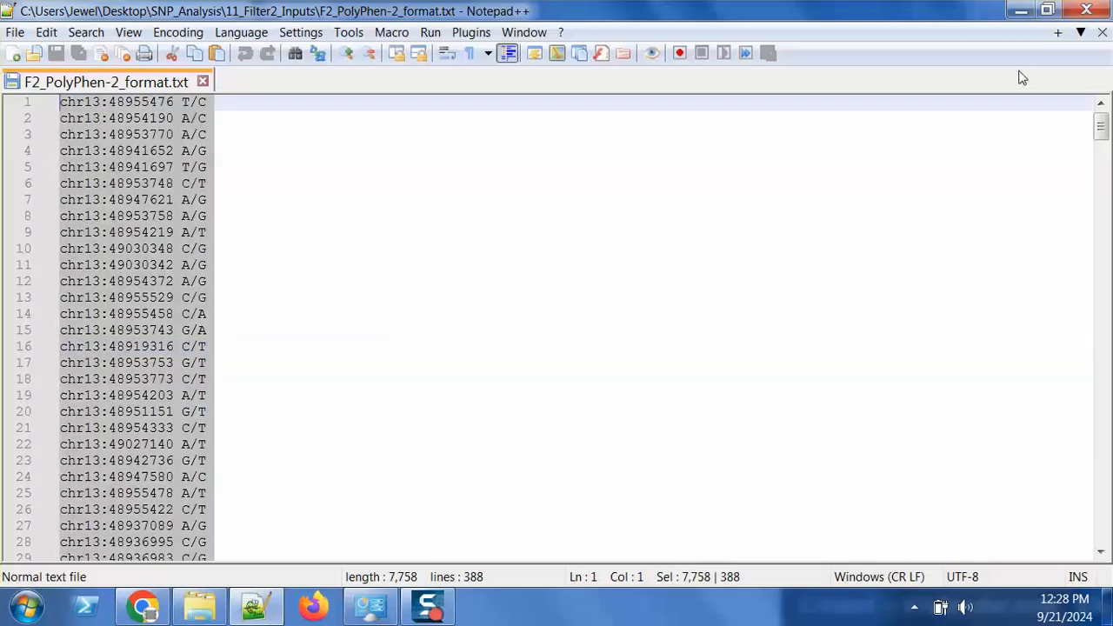
click(1021, 9)
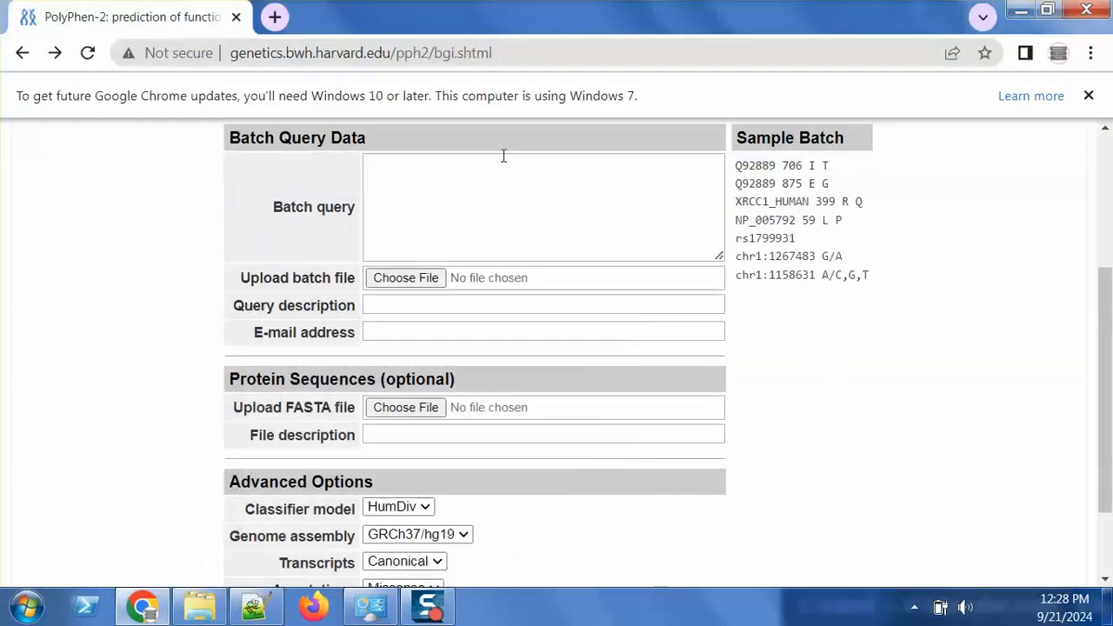
click(426, 236)
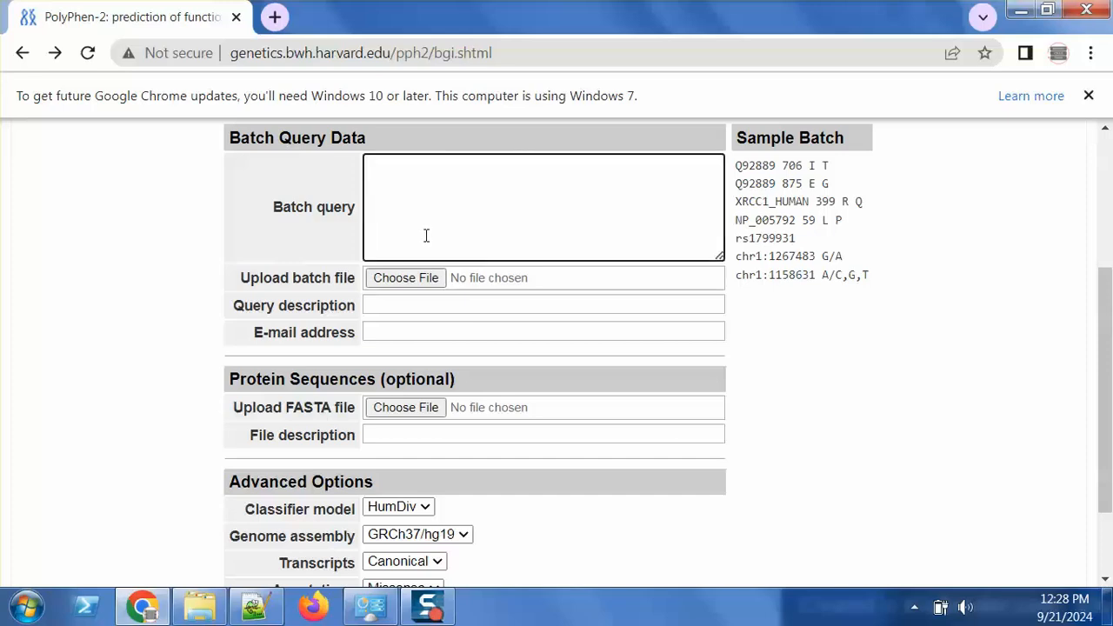
key(ctrl+v)
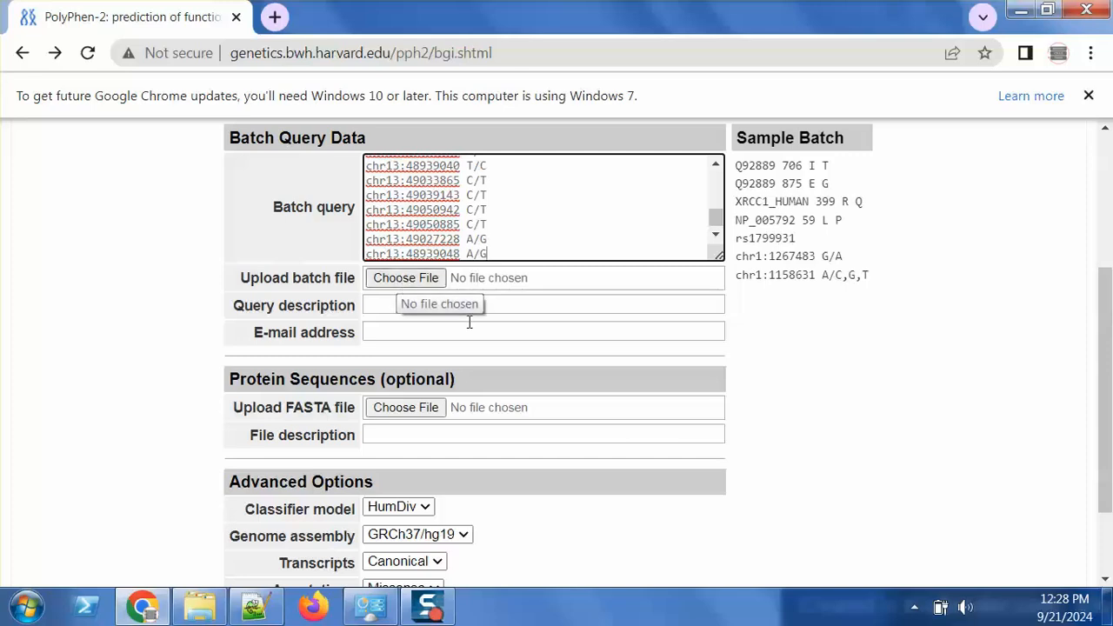
Submit the batch, keeping the HumDiv classifier model, GRCh37/hg19 assembly, Canonical transcripts and Missense annotations
click(522, 361)
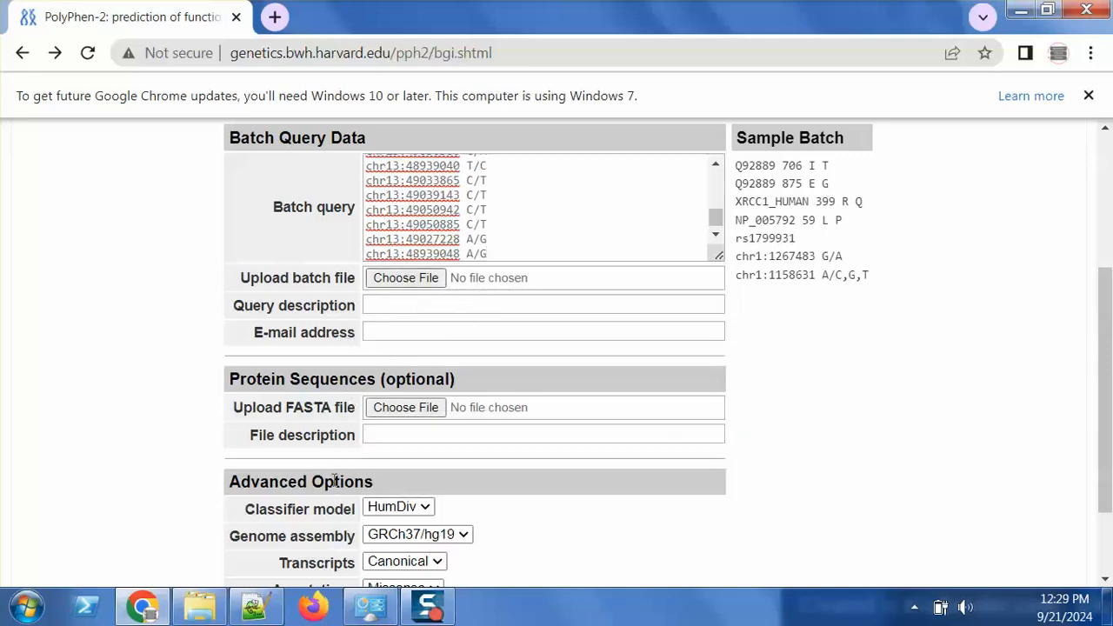
scroll(1112, 442, down, 1)
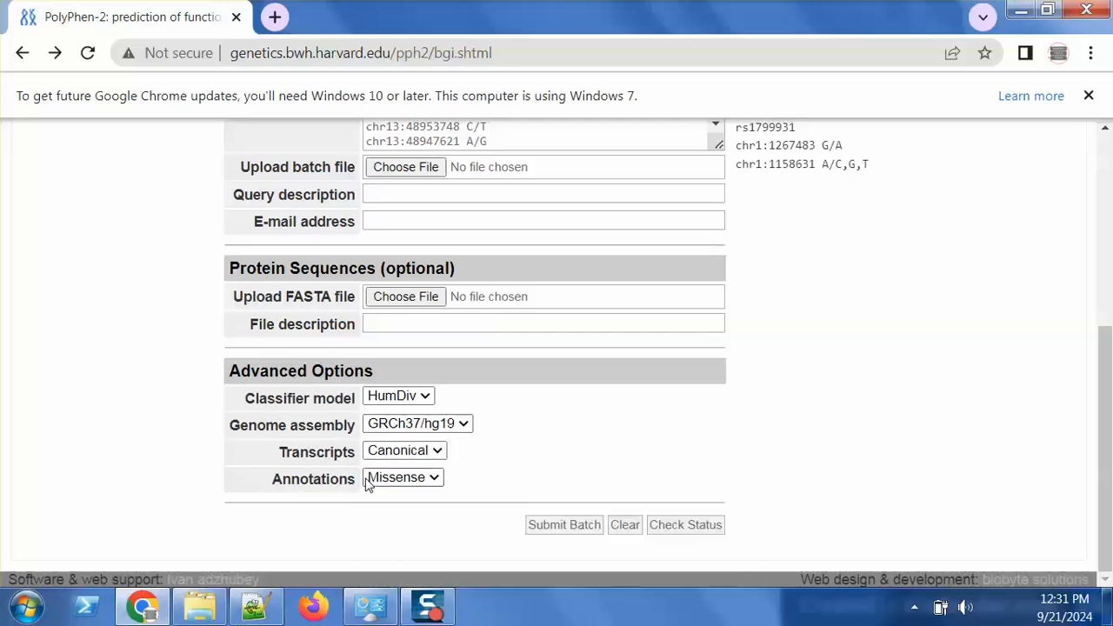
click(551, 529)
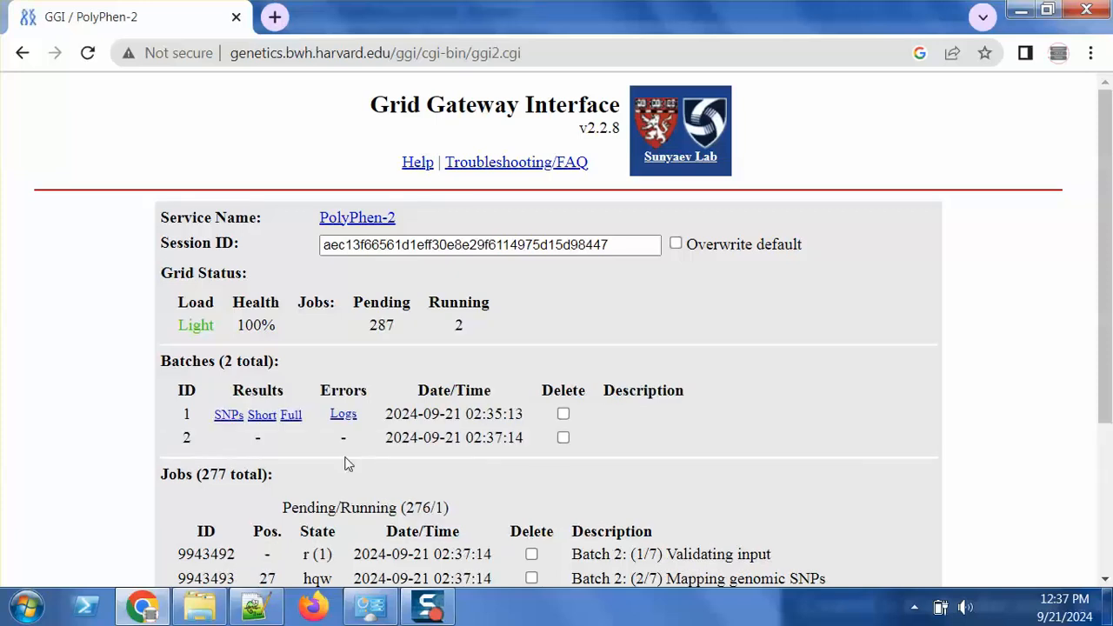
Open the Full results of batch 1 and save them as pph2-full.txt in the Downloads folder
click(292, 418)
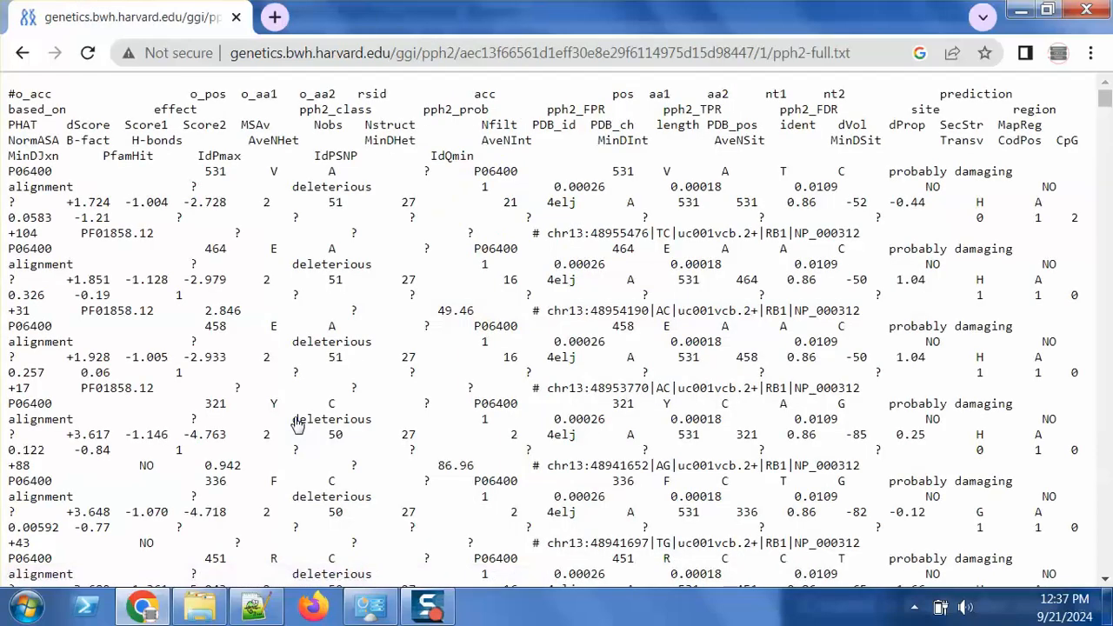
key(ctrl+s)
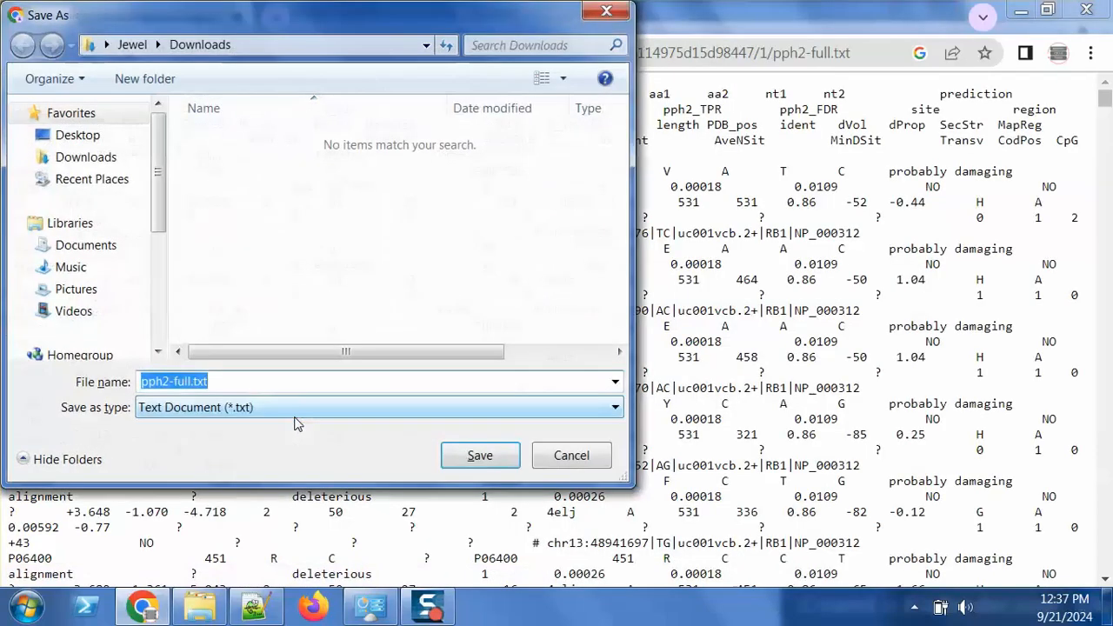
click(481, 456)
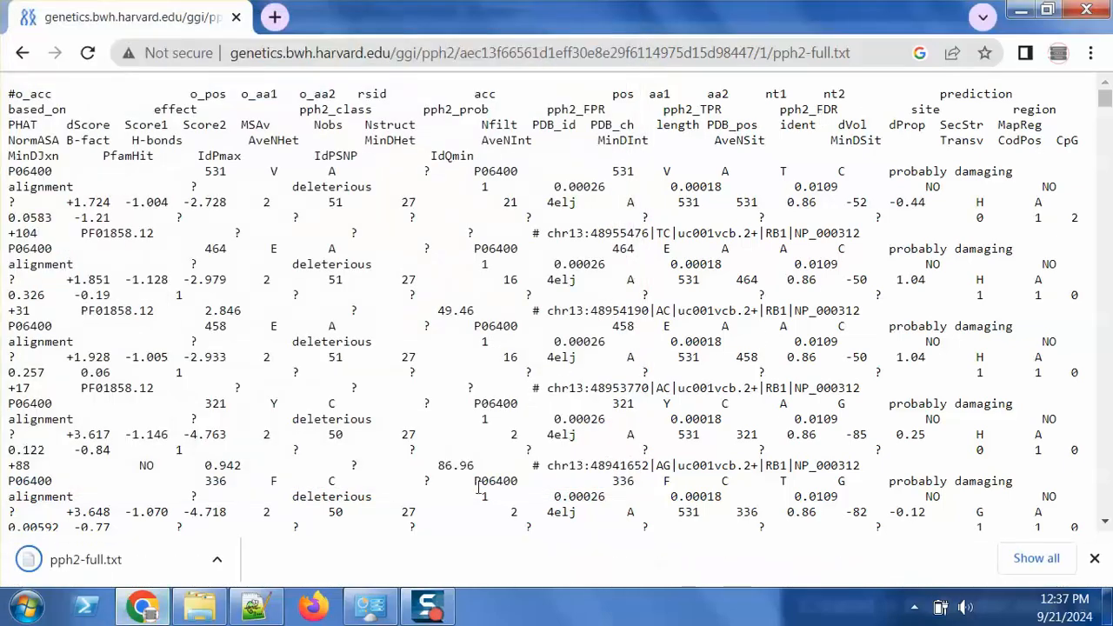
Locate the downloaded pph2-full.txt and move it into the 12_Filter2_Results folder of SNP_Analysis
click(228, 563)
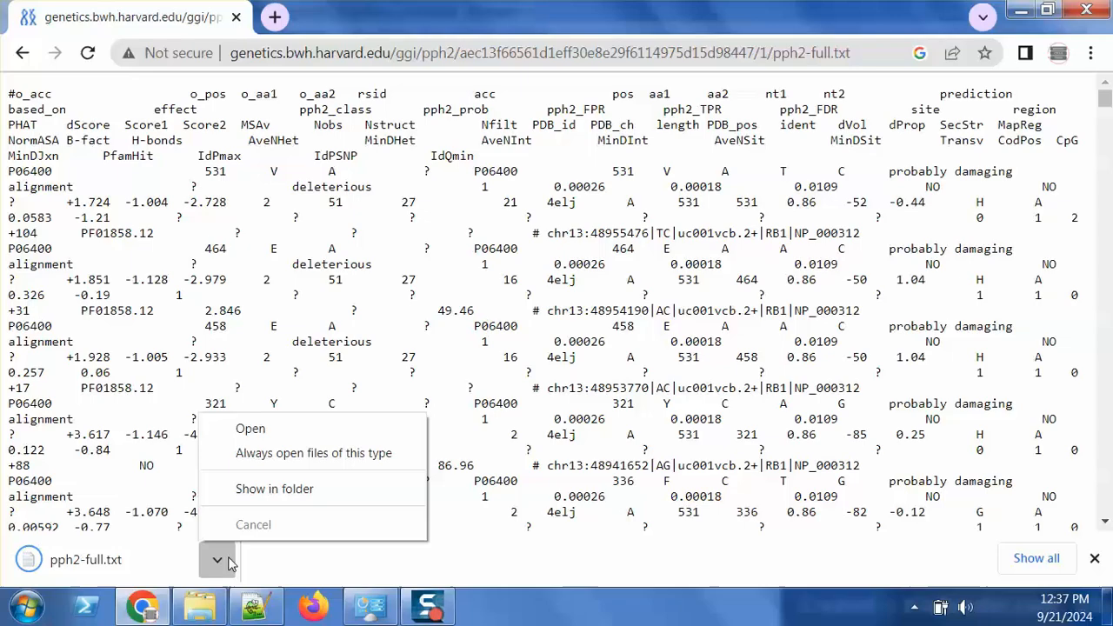
click(291, 494)
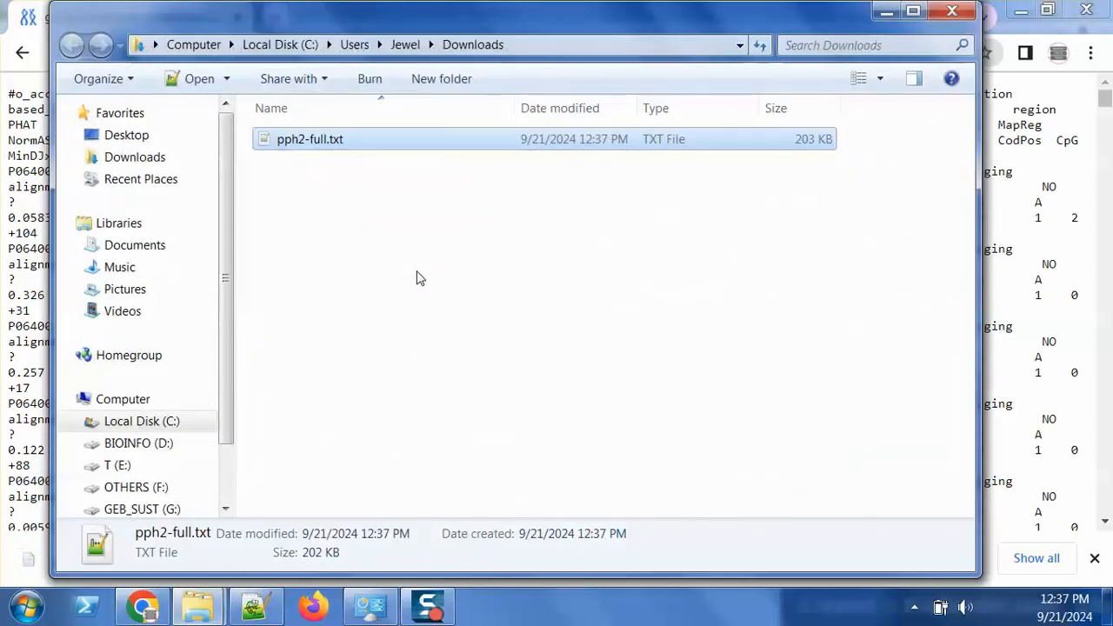
click(952, 10)
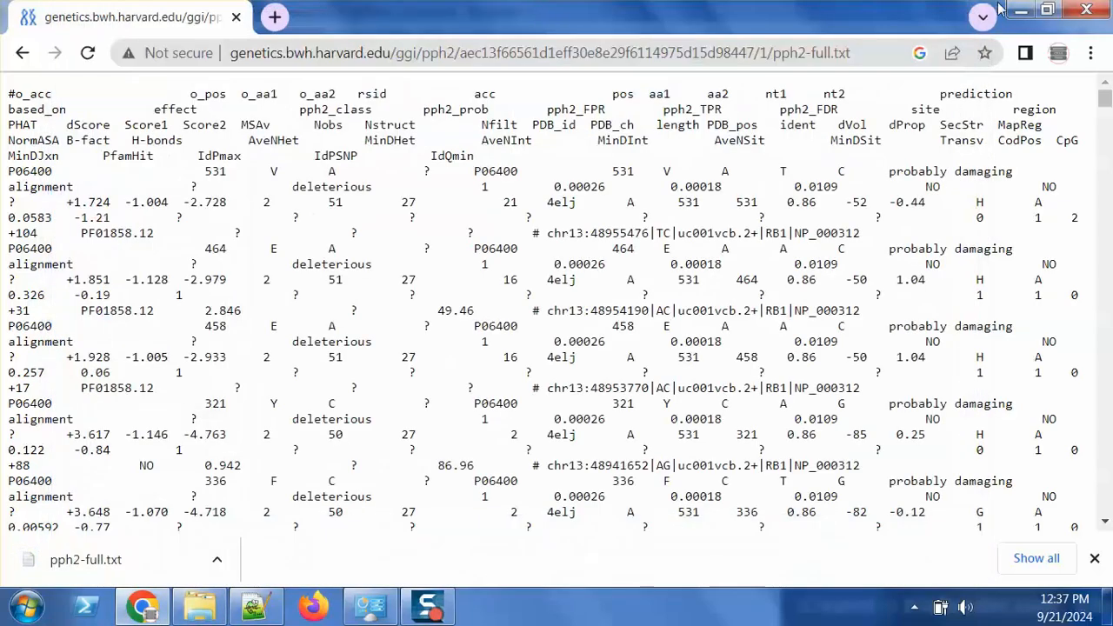
click(1021, 11)
click(1021, 10)
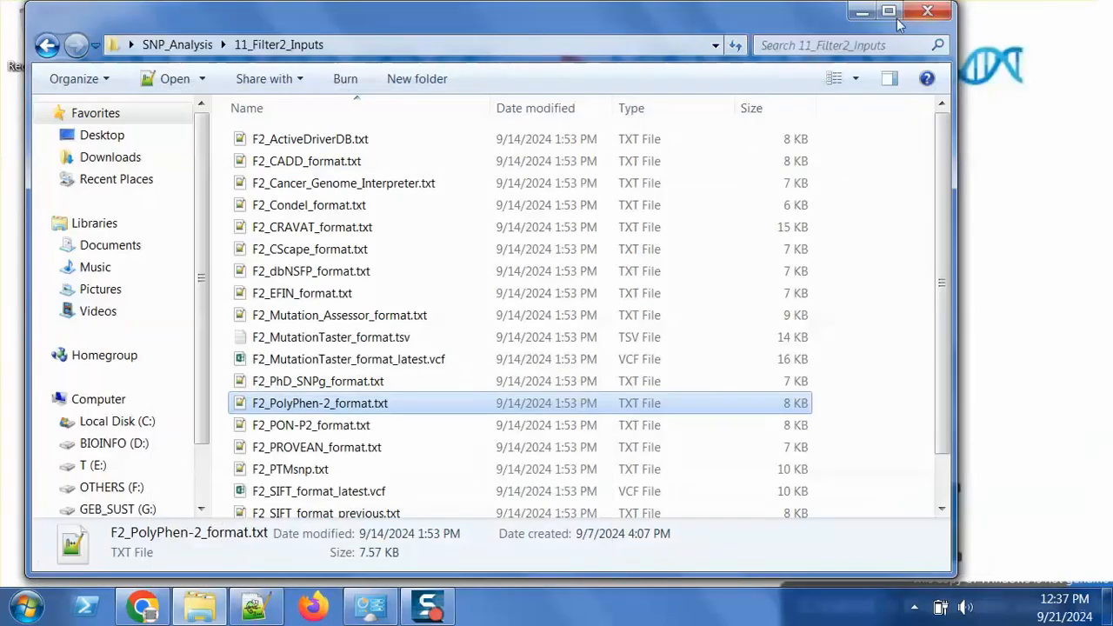
click(866, 12)
double_click(487, 248)
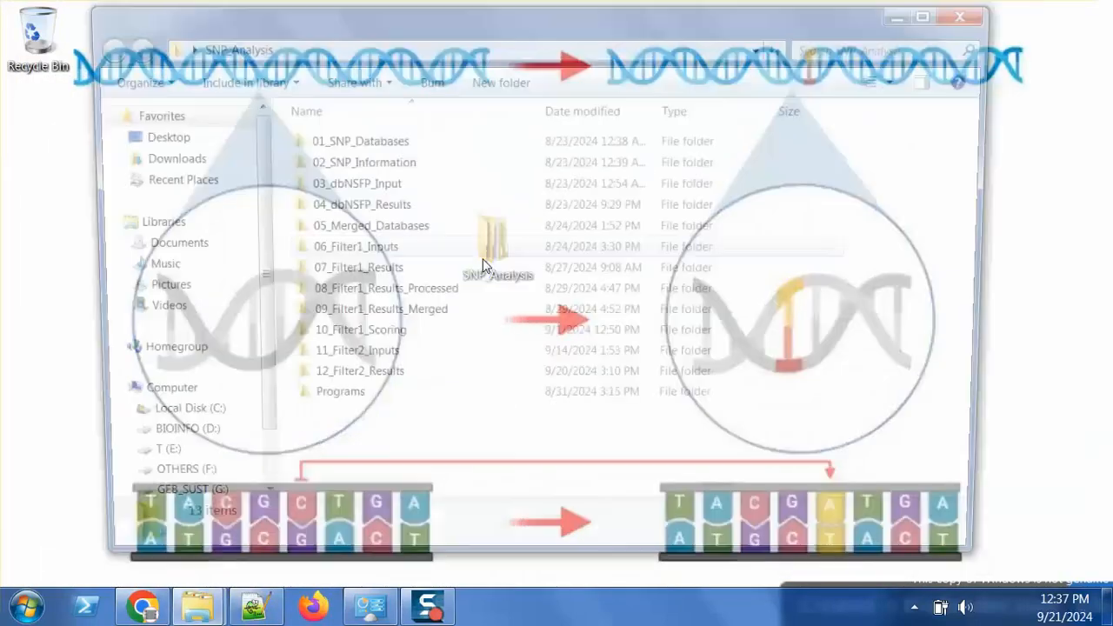
double_click(401, 382)
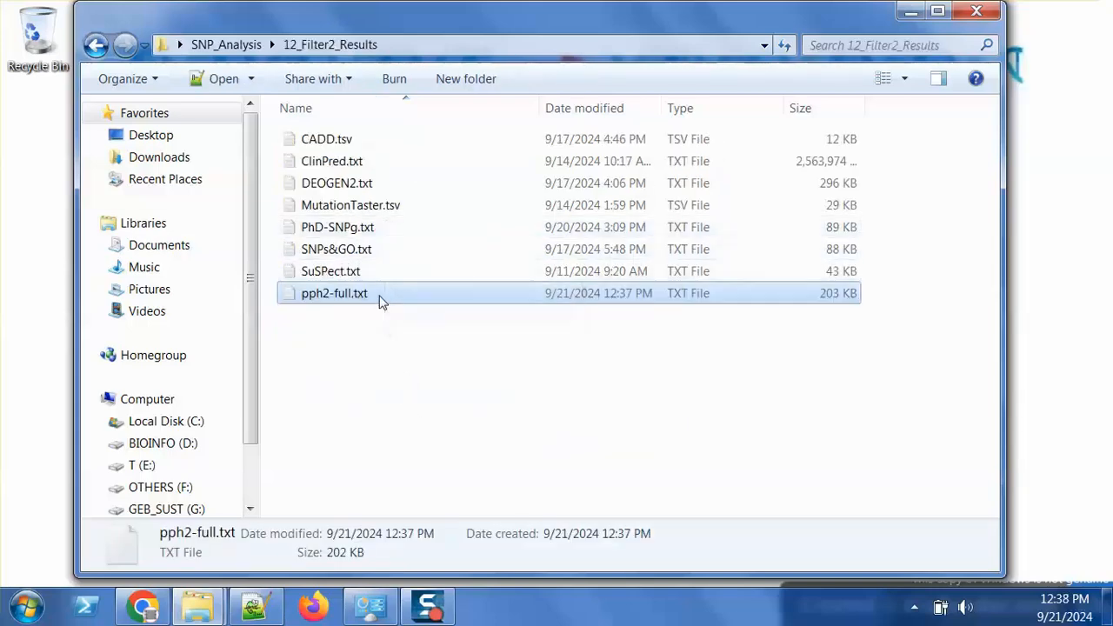
Rename pph2-full.txt in the 12_Filter2_Results folder as PolyPhen-2.txt
key(F2)
text(Poly)
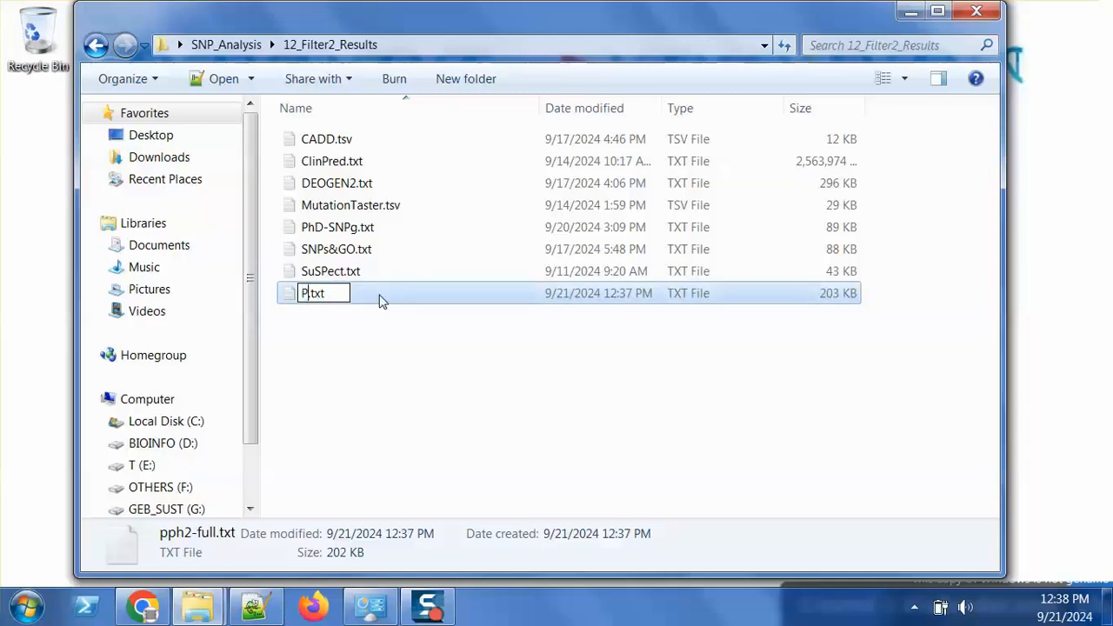
text(p)
key(BackSpace)
text(Phen)
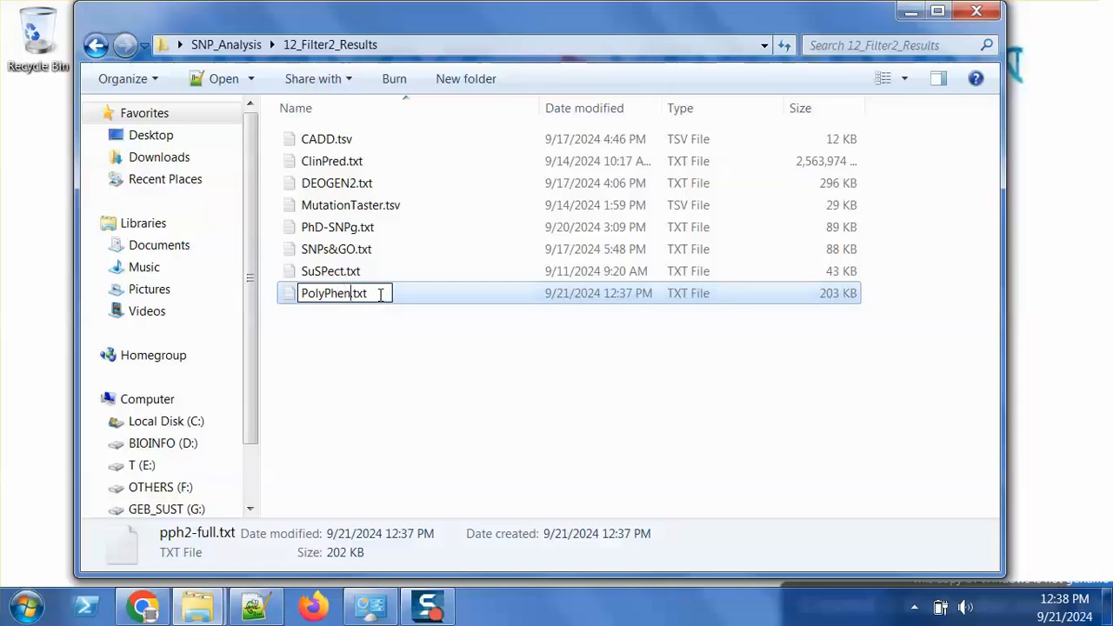
text(-2)
key(Return)
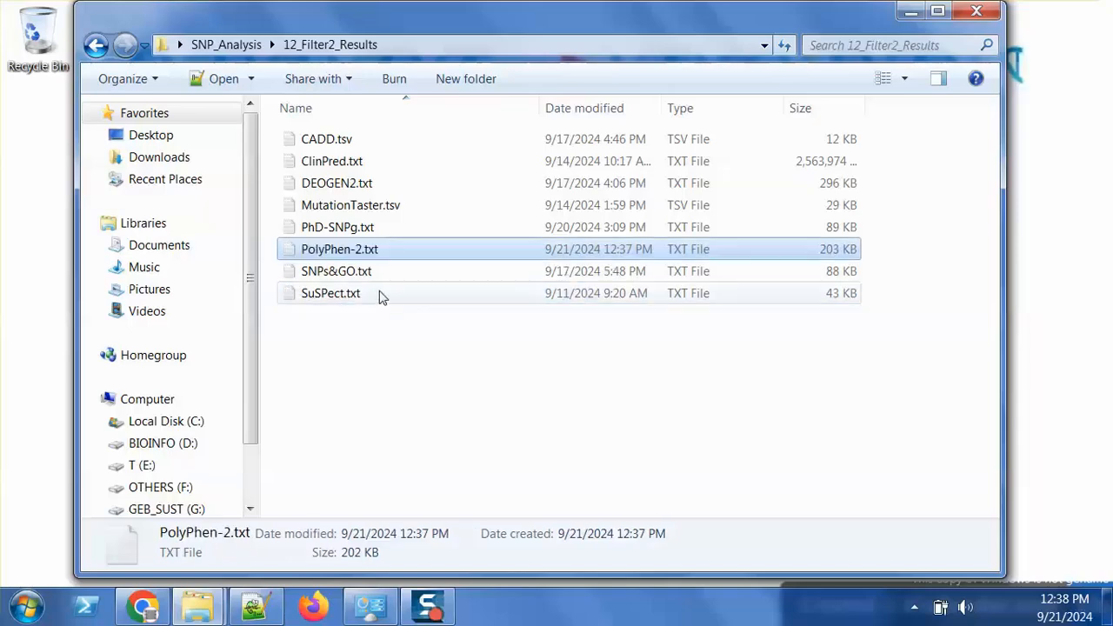
Open PolyPhen-2.txt in Excel and close the Office activation wizard
right_click(404, 248)
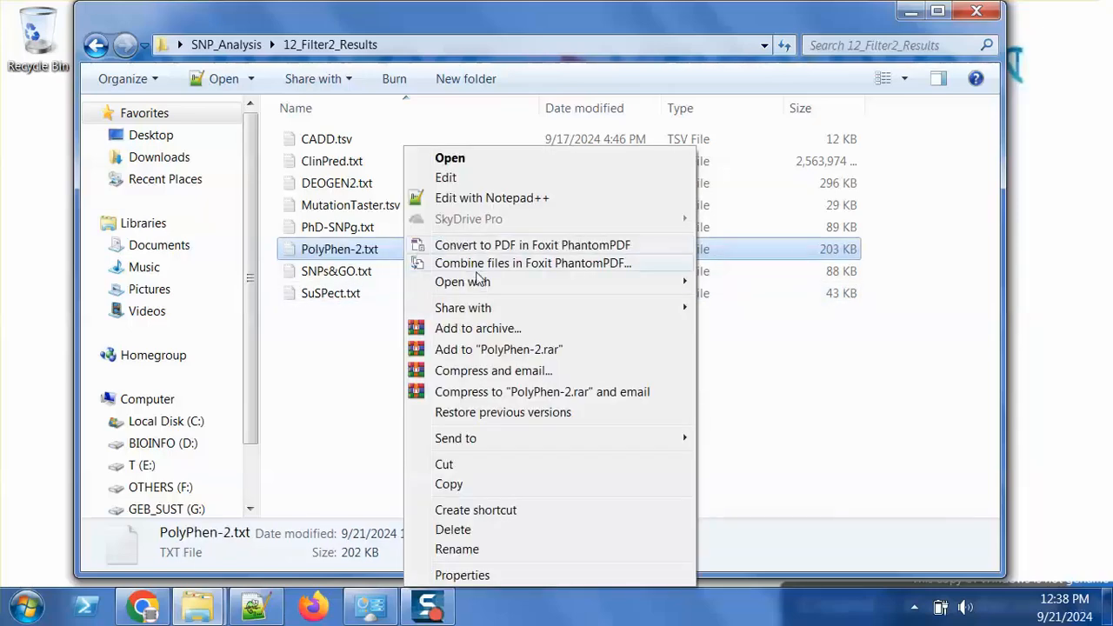
mouse_move(461, 281)
click(715, 284)
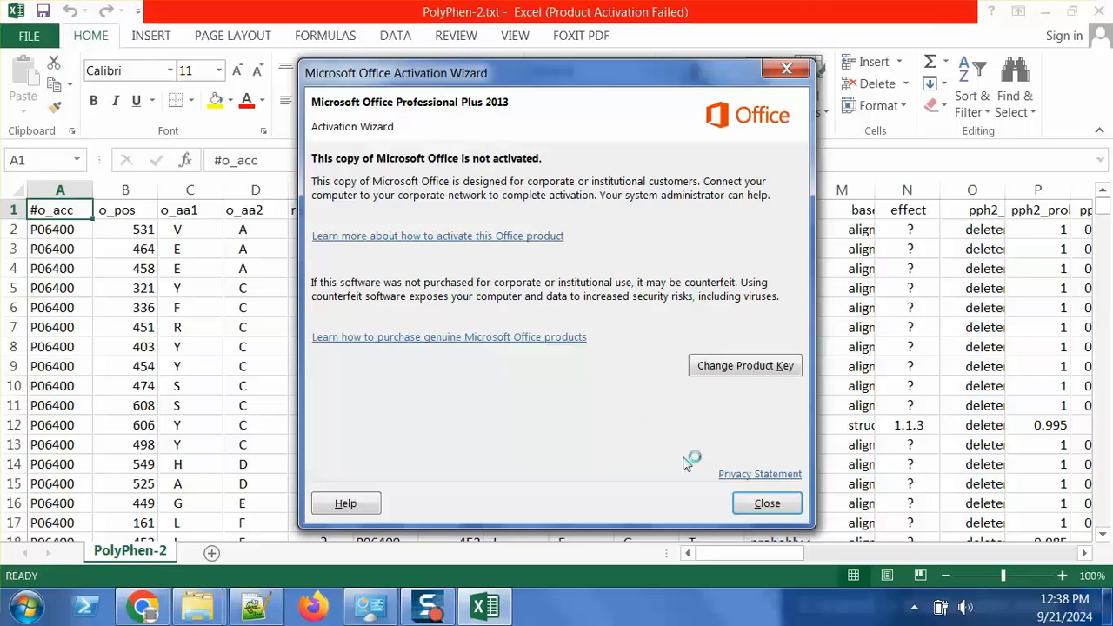
click(766, 504)
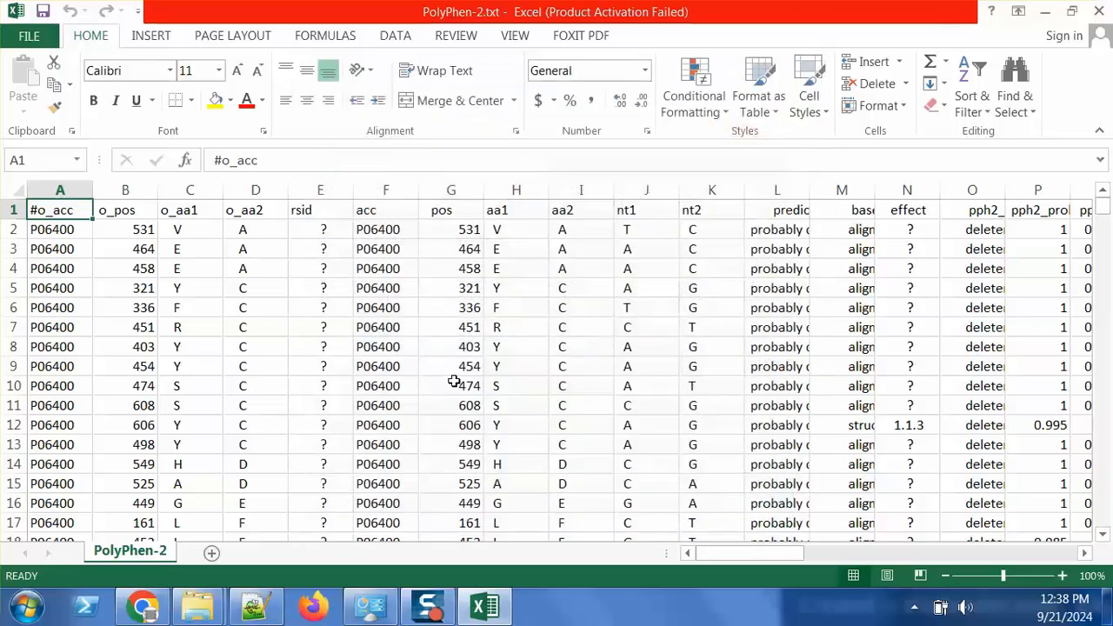
Examine the o_pos, o_aa1, o_aa2 and prediction columns of the results and the columns beyond them
click(124, 210)
click(212, 212)
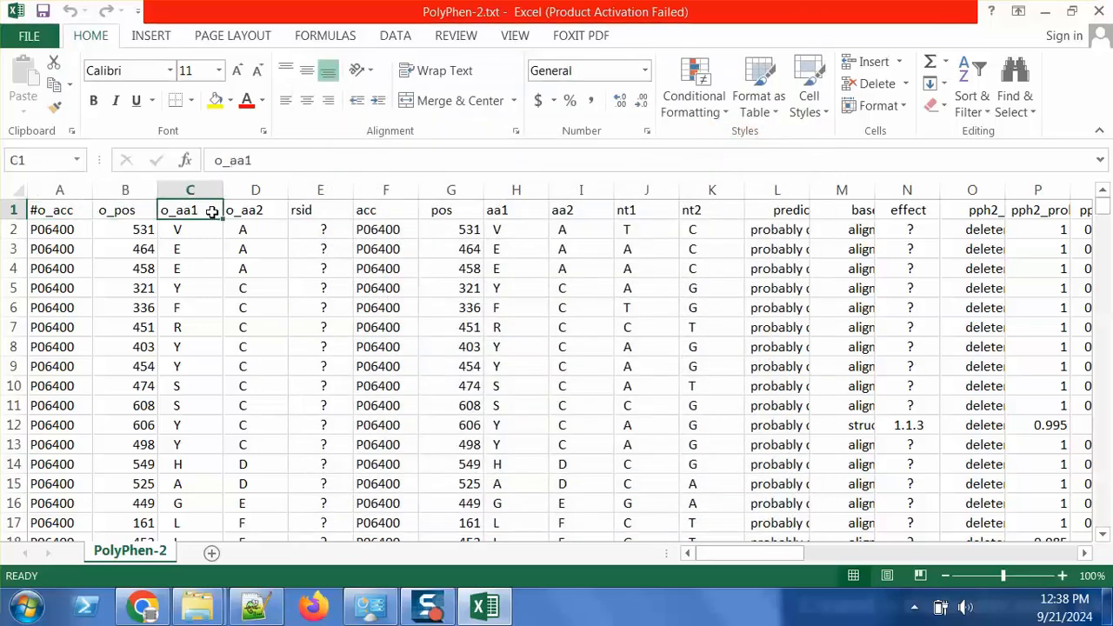
click(260, 210)
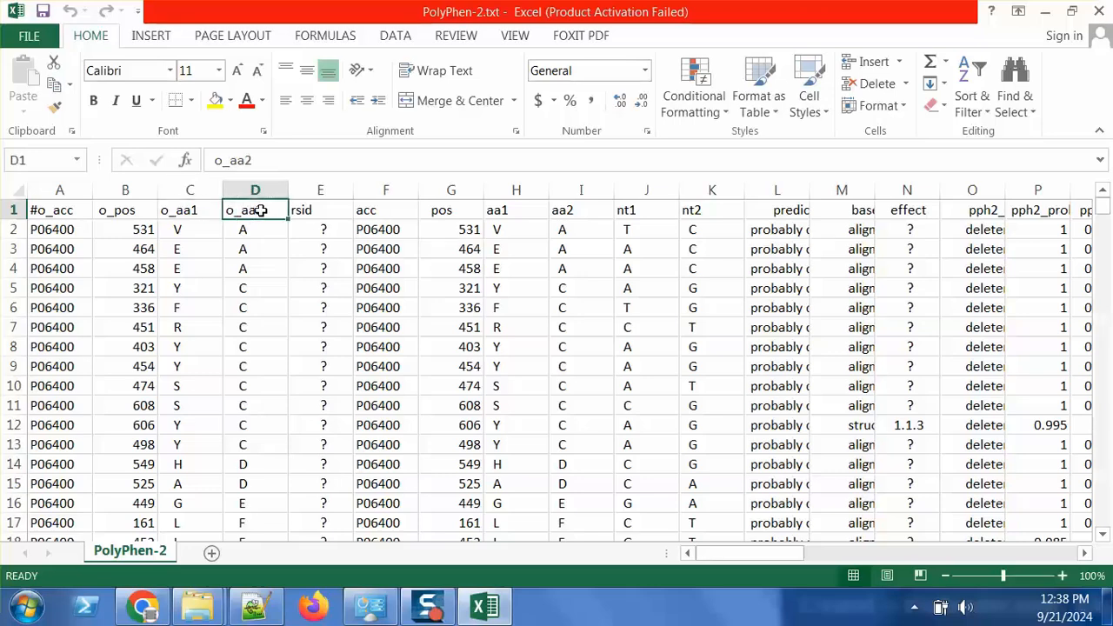
click(761, 210)
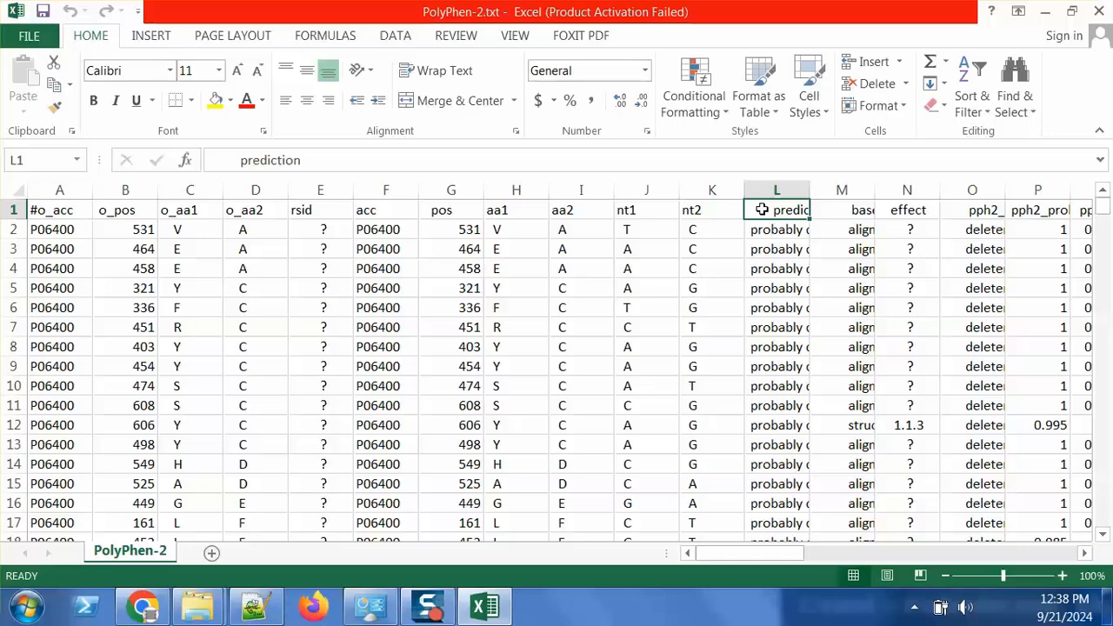
drag(766, 558, 909, 541)
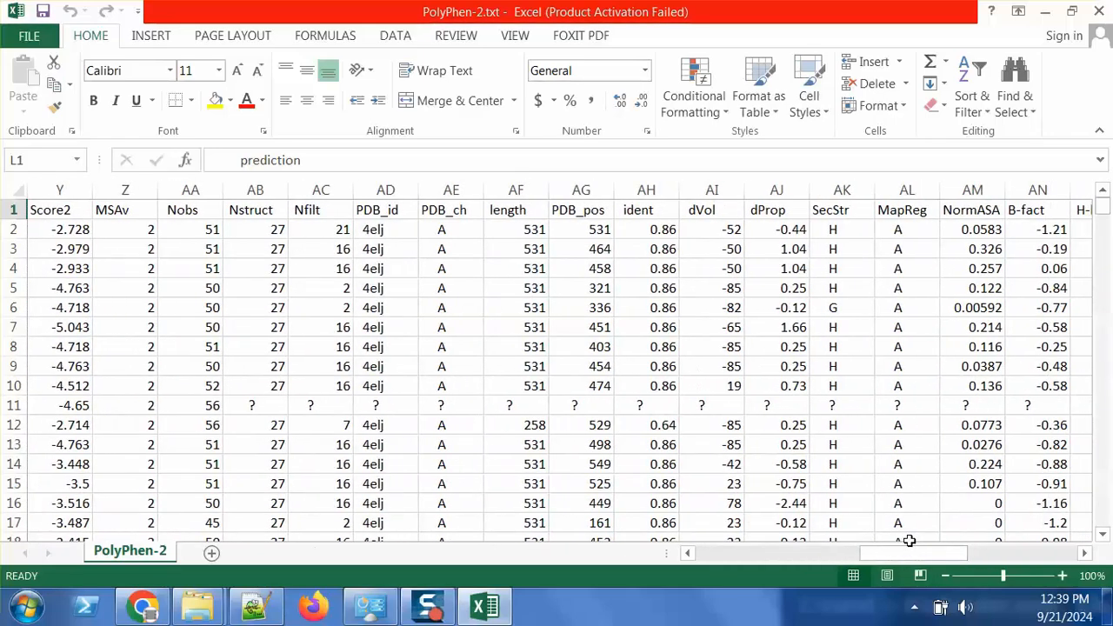